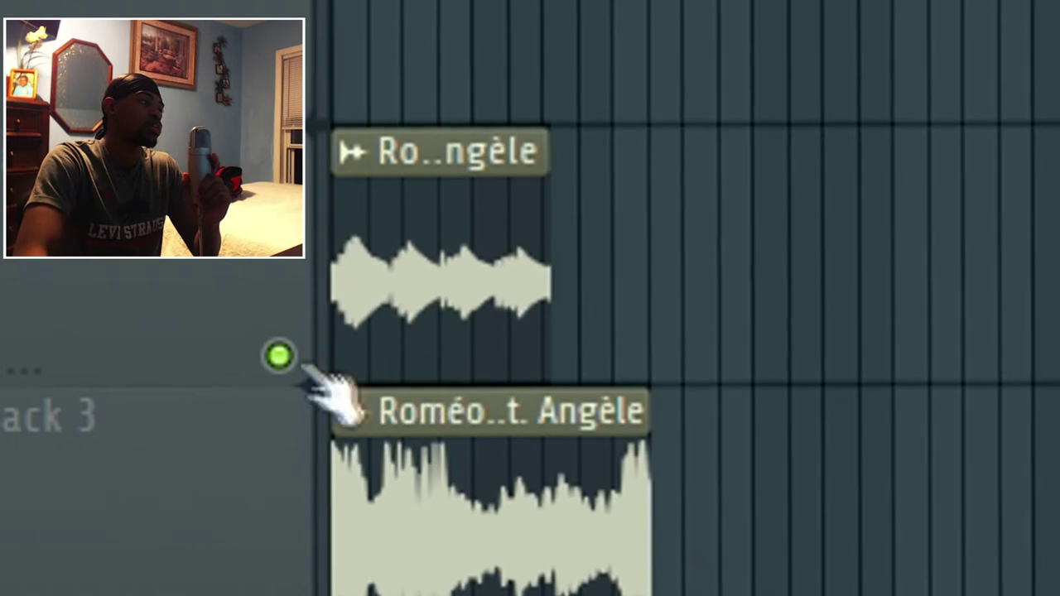
# Audition the sliced sample clips by soloing Track 2 and Track 4 one at a time during playback.
pyautogui.click(304, 222)
pyautogui.press('space')
pyautogui.press('space')
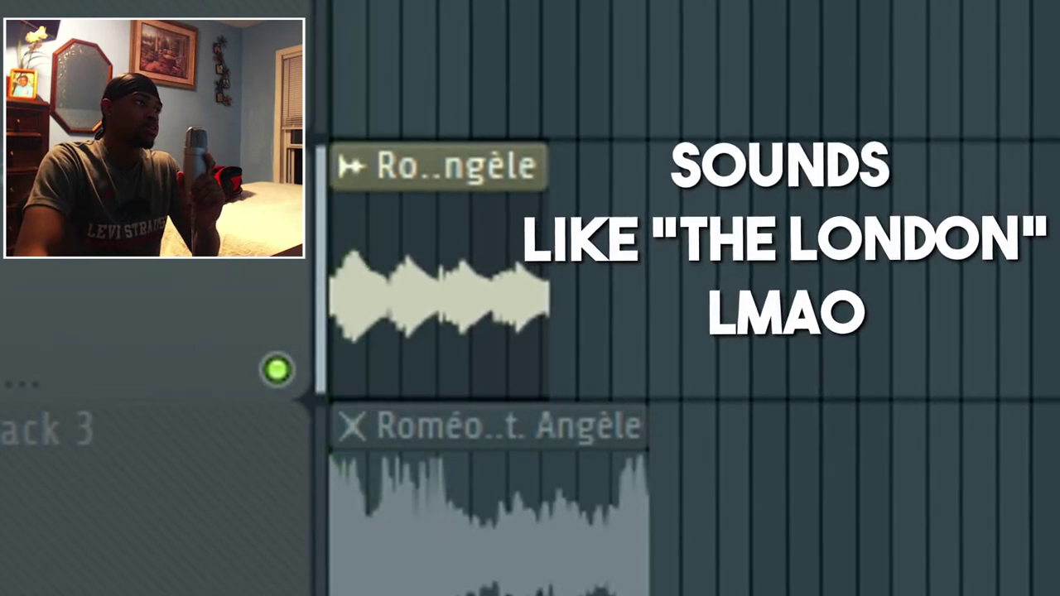
pyautogui.rightClick(283, 344)
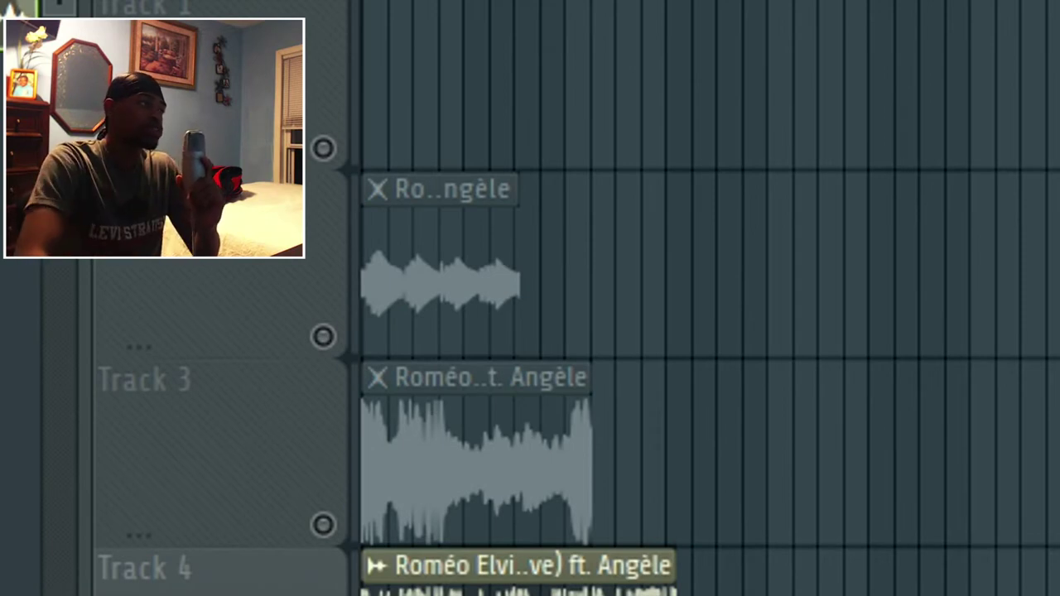
pyautogui.press('space')
pyautogui.press('space')
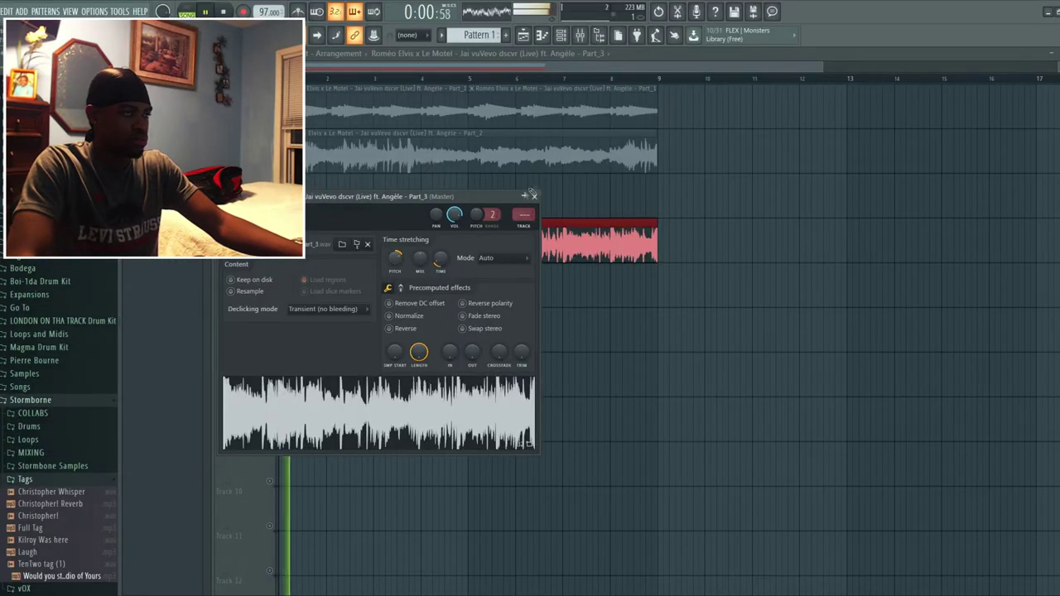
# Close the sample's channel settings and adjust the low band in Insert 1's Fruity parametric EQ 2 while playing.
pyautogui.click(534, 197)
pyautogui.click(580, 35)
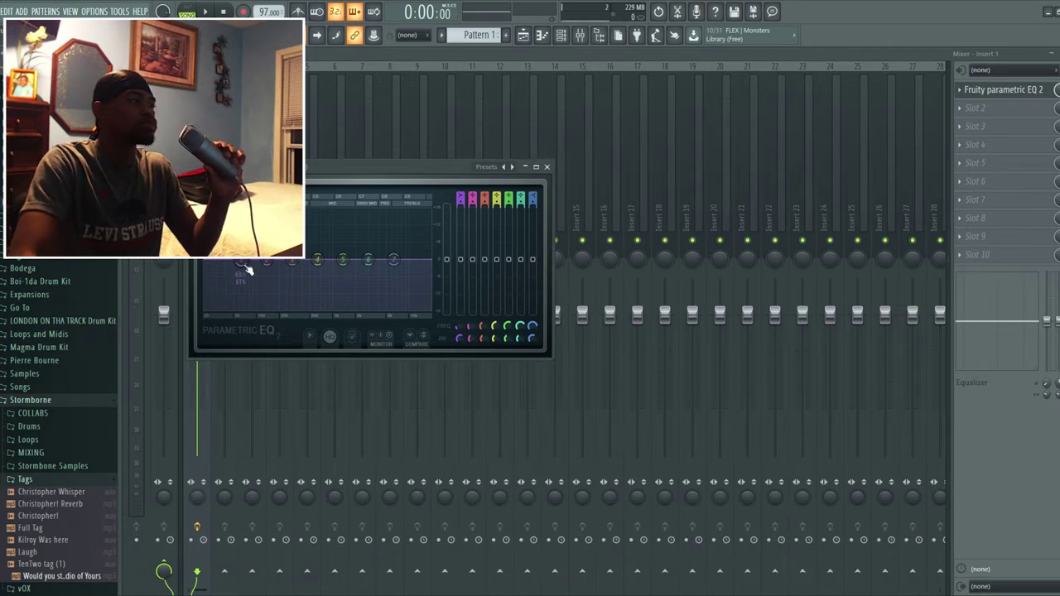
pyautogui.press('space')
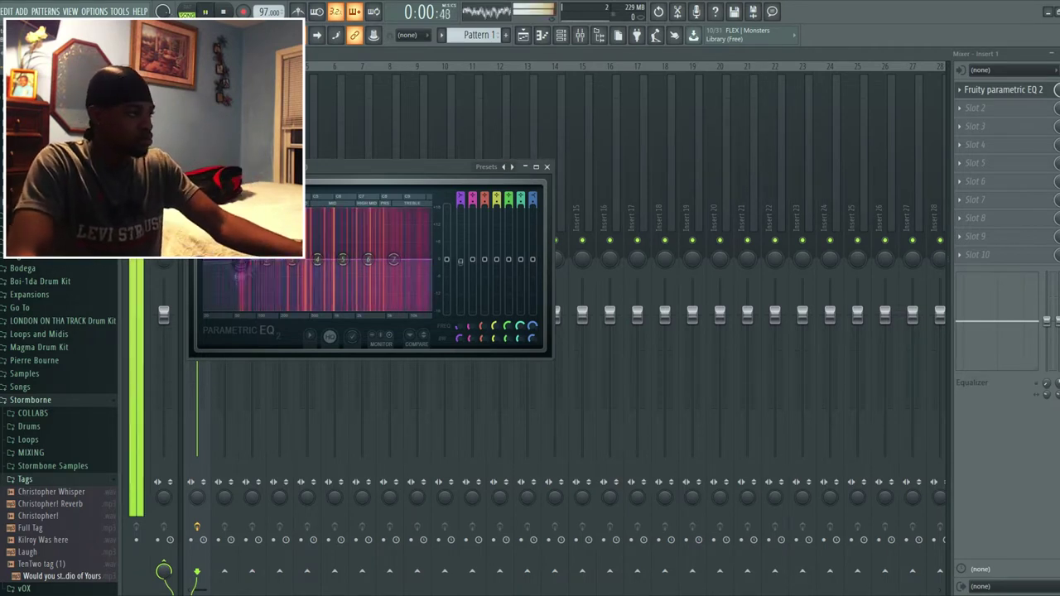
pyautogui.moveTo(257, 284); pyautogui.dragTo(287, 264)
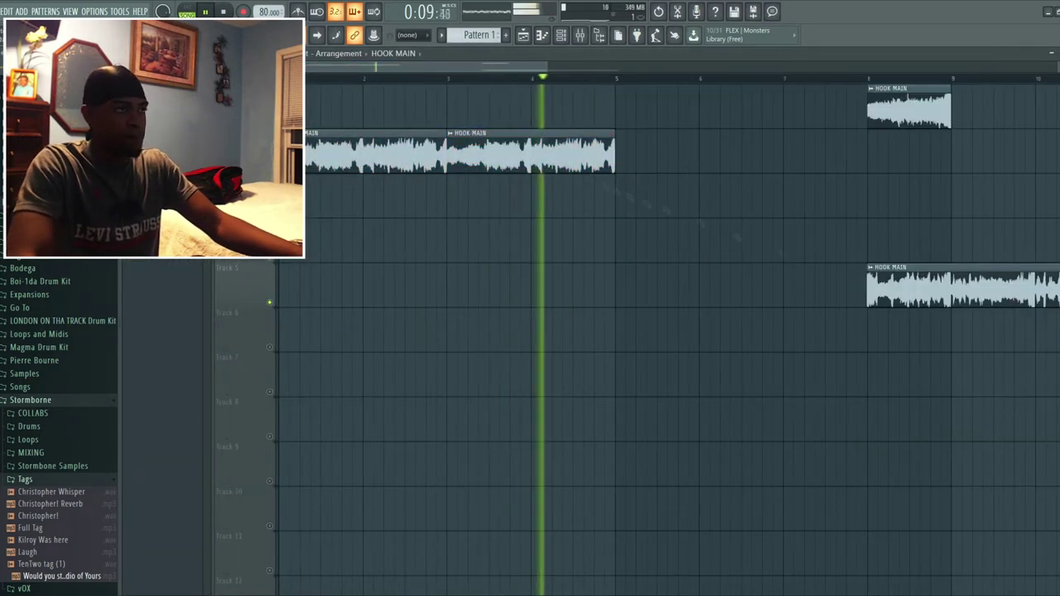
# Fill Pattern 1 to eight bars by duplicating the first bar of hihat_008a notes seven times.
pyautogui.scroll(4, 508, 173)
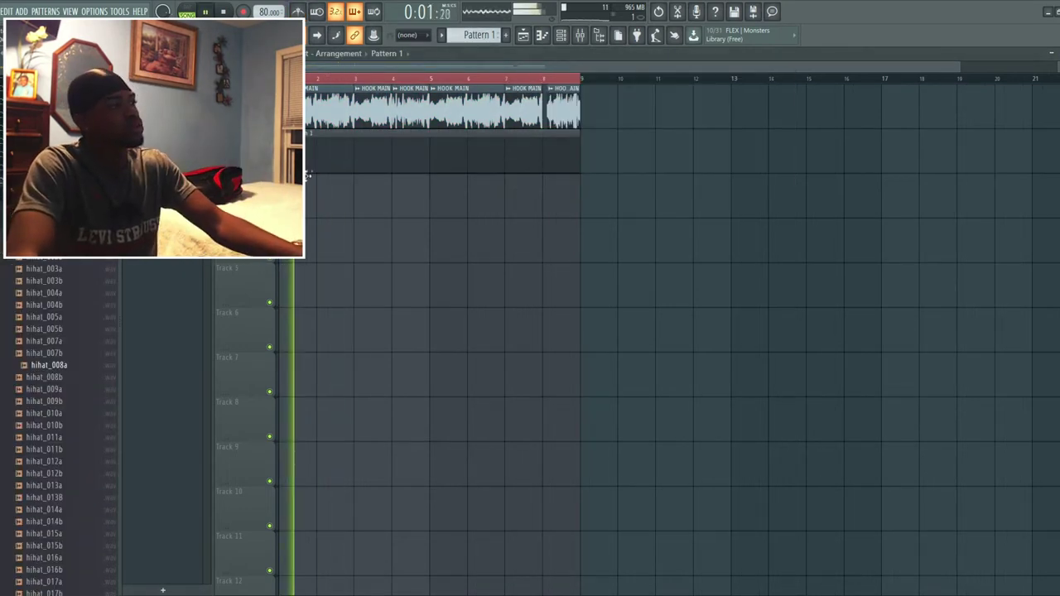
pyautogui.doubleClick(306, 172)
pyautogui.moveTo(348, 80); pyautogui.dragTo(163, 80)
pyautogui.hotkey('ctrl', 'b')
pyautogui.hotkey('ctrl', 'b')
pyautogui.hotkey('ctrl', 'b')
pyautogui.hotkey('ctrl', 'b')
pyautogui.hotkey('ctrl', 'b')
pyautogui.hotkey('ctrl', 'b')
pyautogui.hotkey('ctrl', 'b')
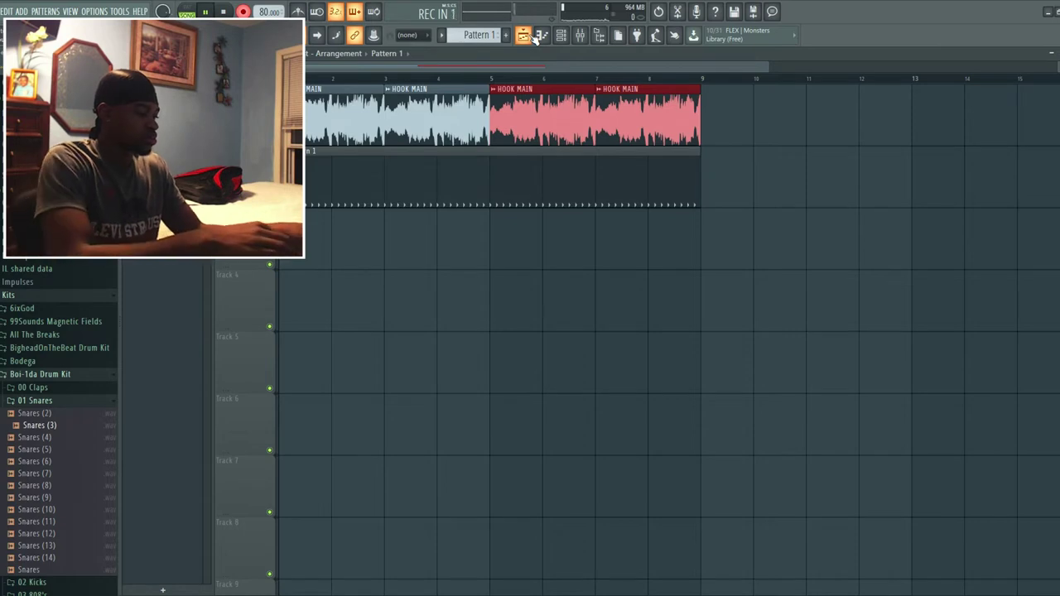
# Tidy the recorded Snares (3) notes by moving the early bar 2 and bar 4 hits later and deleting the extra C#5 note.
pyautogui.click(540, 36)
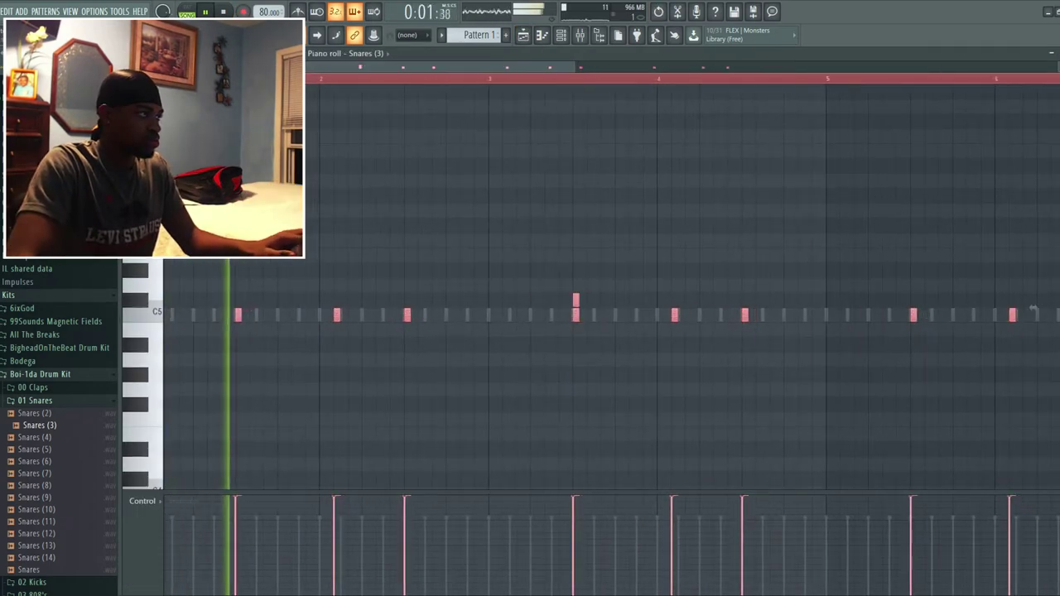
pyautogui.moveTo(337, 316); pyautogui.dragTo(349, 320)
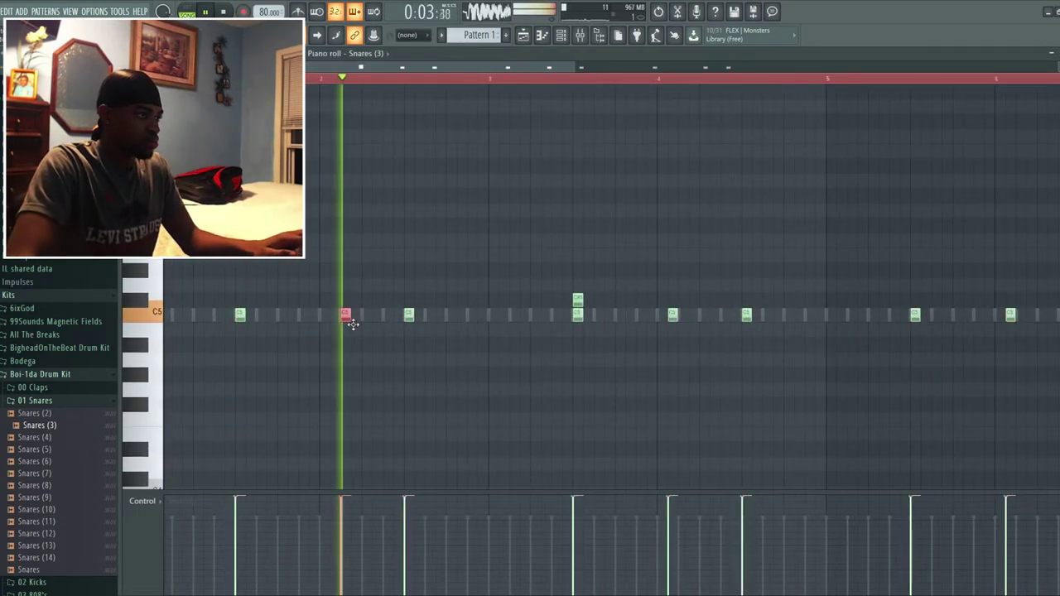
pyautogui.rightClick(577, 299)
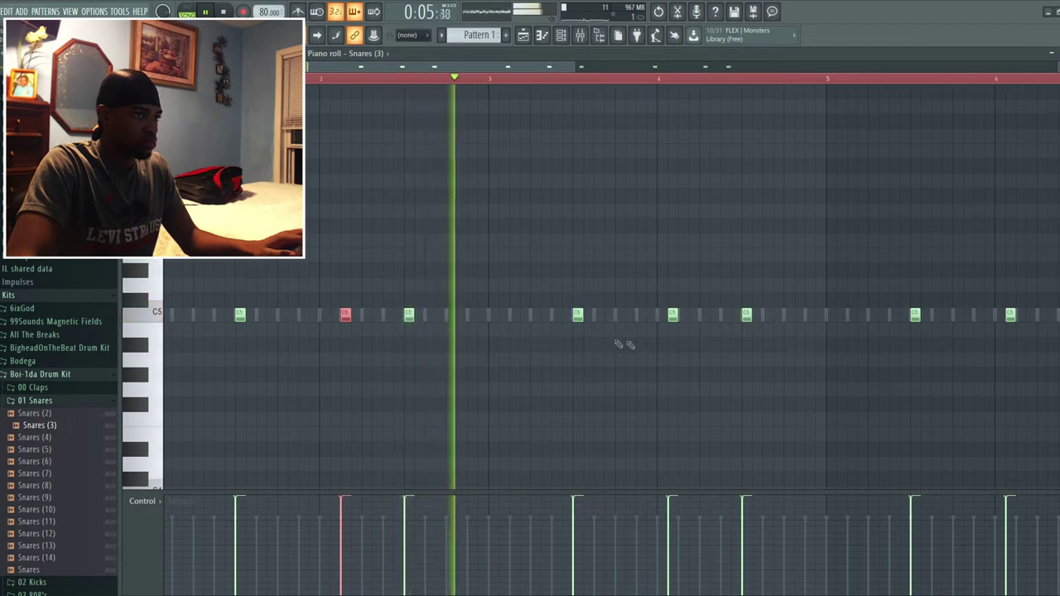
pyautogui.moveTo(674, 321); pyautogui.dragTo(684, 322)
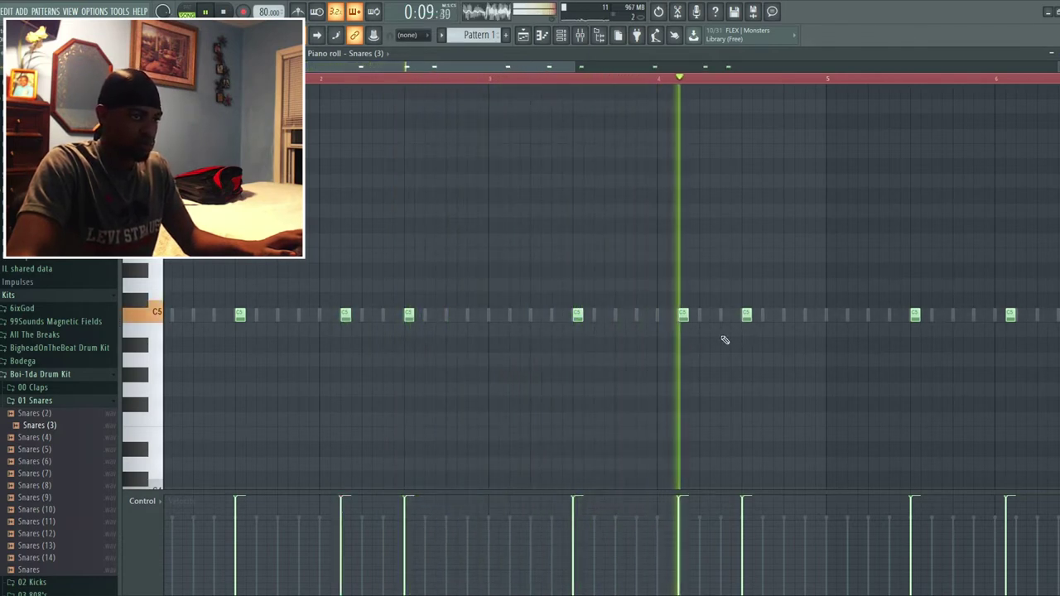
pyautogui.scroll(2, 800, 351)
pyautogui.click(585, 81)
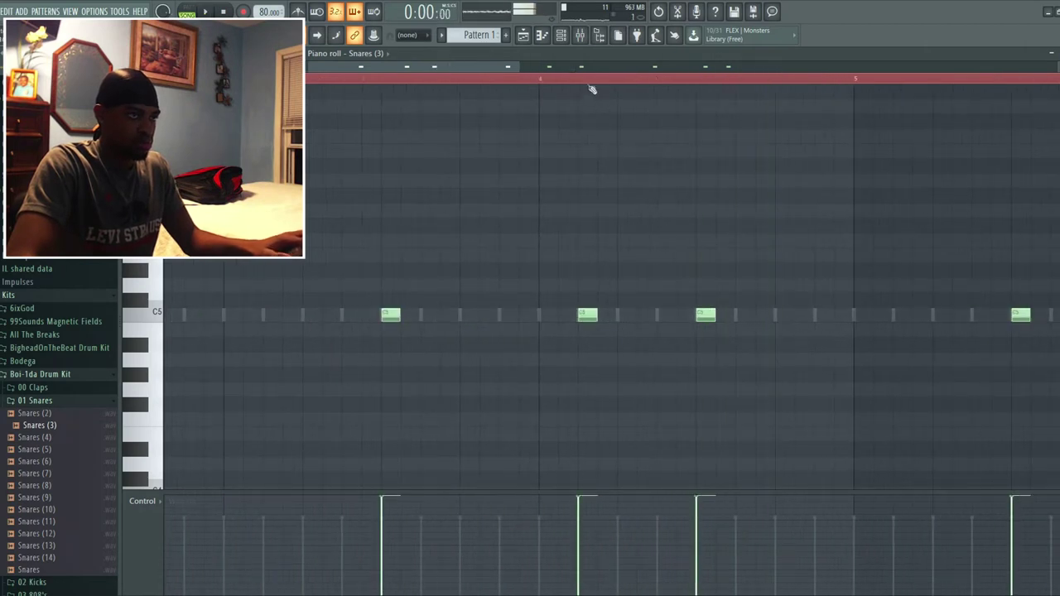
# Add a G4 snare note late in bar 4 and chop the two short C5 notes after it into a faster roll.
pyautogui.scroll(2, 748, 317)
pyautogui.click(752, 393)
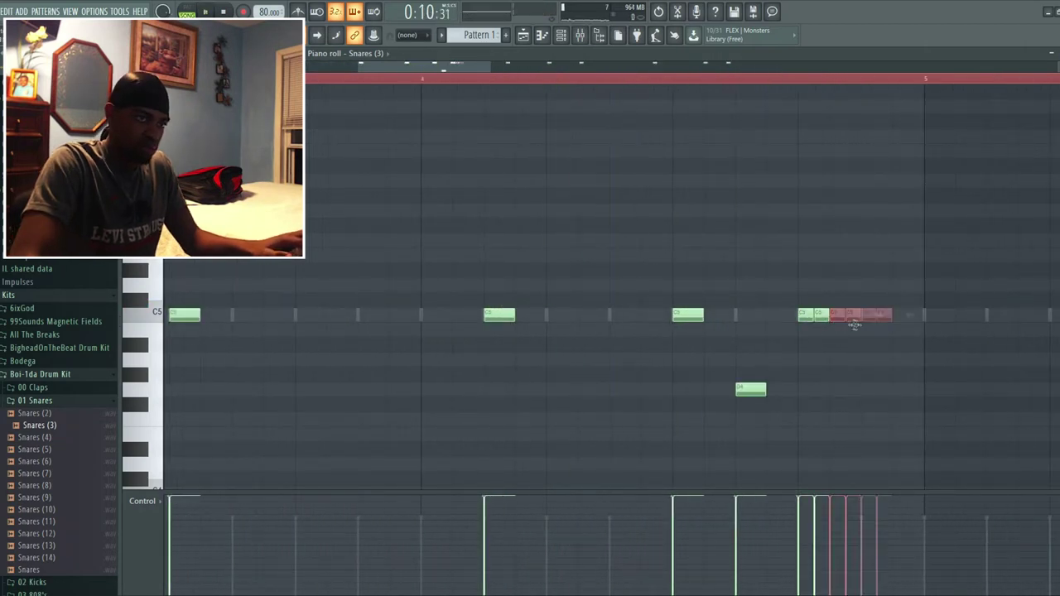
pyautogui.moveTo(844, 324); pyautogui.dragTo(800, 329)
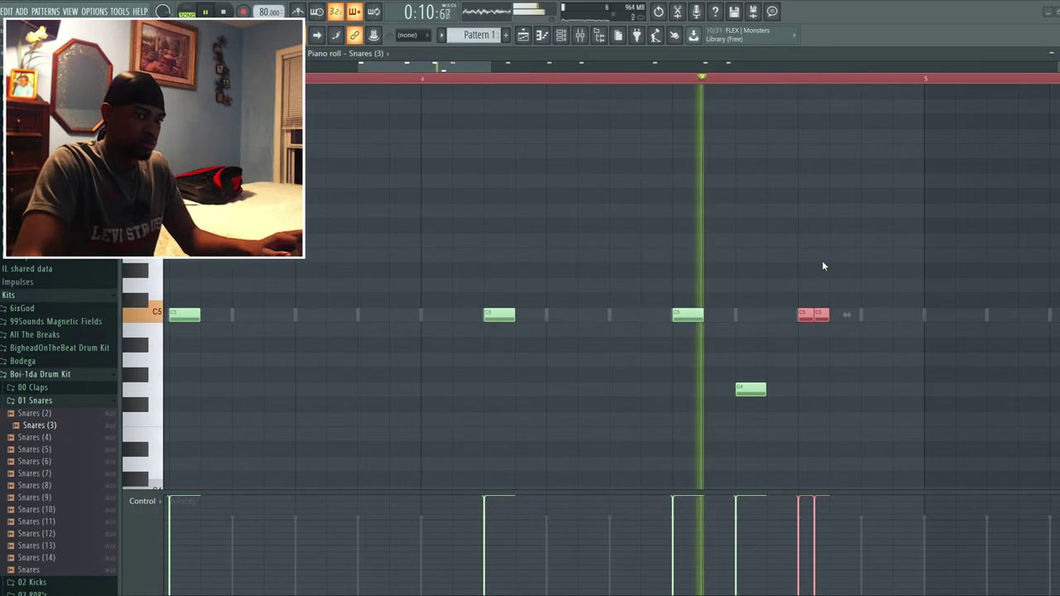
pyautogui.click(617, 79)
pyautogui.hotkey('ctrl', 'u')
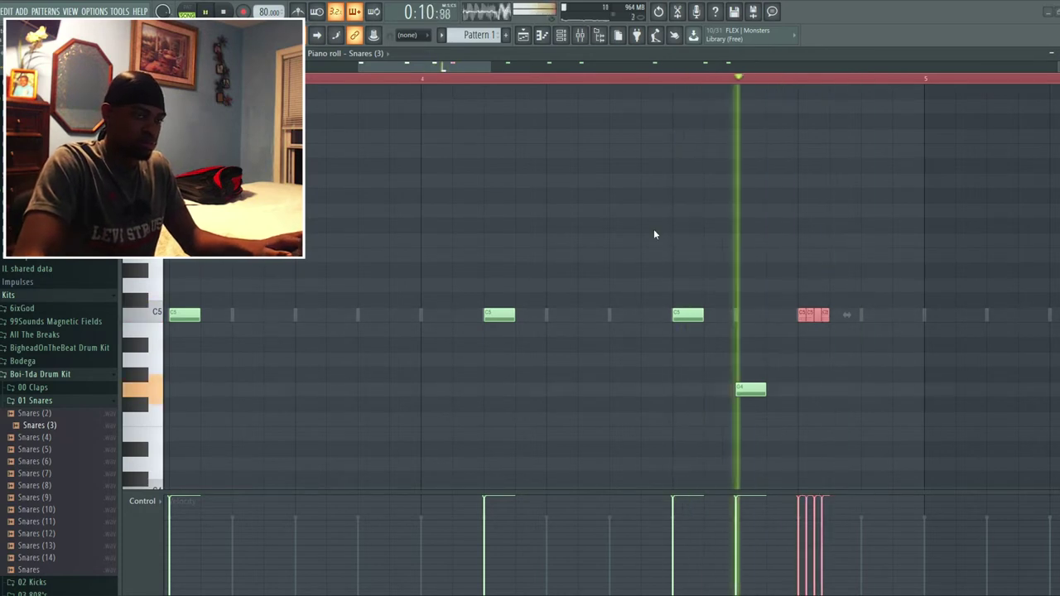
# Ramp the snare roll's velocities upward and add a C5 snare just before bar 5.
pyautogui.moveTo(799, 555); pyautogui.dragTo(857, 410)
pyautogui.scroll(-1, 857, 397)
pyautogui.click(658, 321)
pyautogui.rightClick(655, 321)
pyautogui.scroll(-2, 655, 322)
pyautogui.click(652, 320)
# Delete the recorded snare notes in the second half of the pattern, from bar 5 onward.
pyautogui.scroll(-3, 967, 379)
pyautogui.moveTo(1025, 365); pyautogui.dragTo(651, 251)
pyautogui.press('Delete')
pyautogui.click(597, 80)
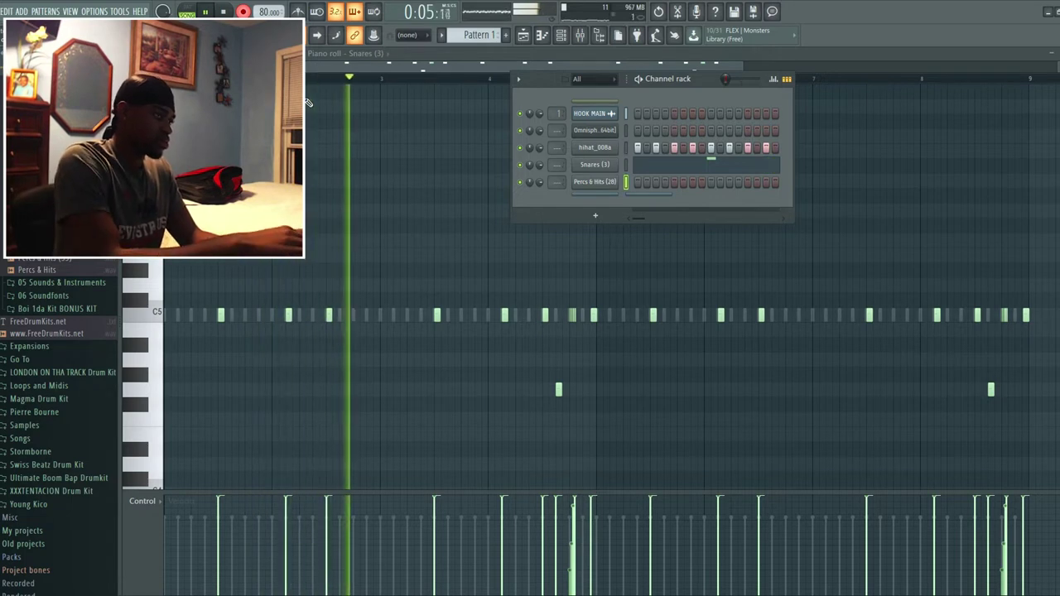
# Try moving the second and fourth Percs & Hits (28) notes later in their bars during playback.
pyautogui.press('space')
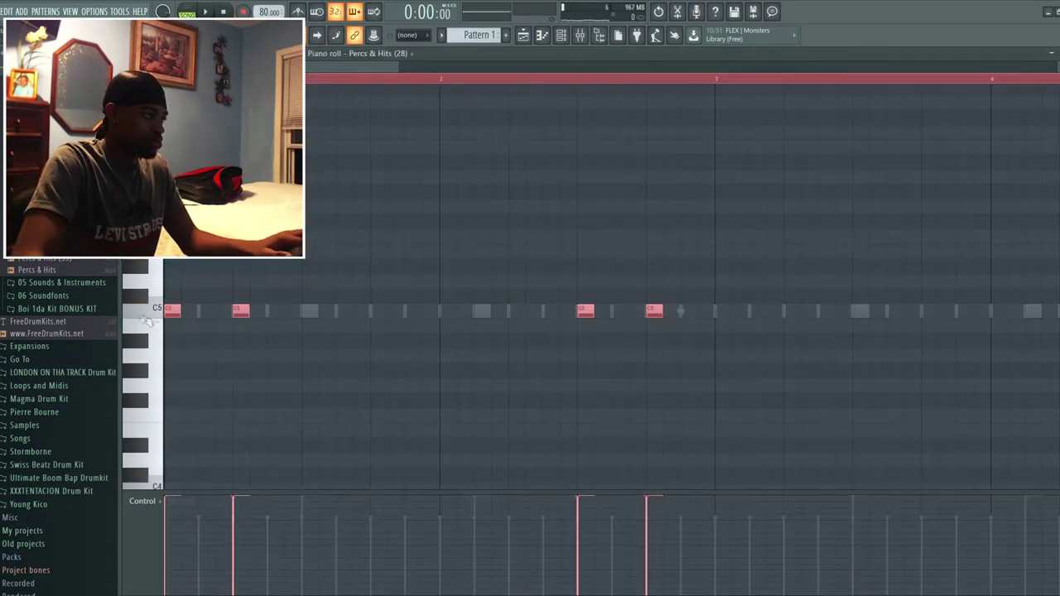
pyautogui.press('space')
pyautogui.moveTo(240, 313); pyautogui.dragTo(319, 320)
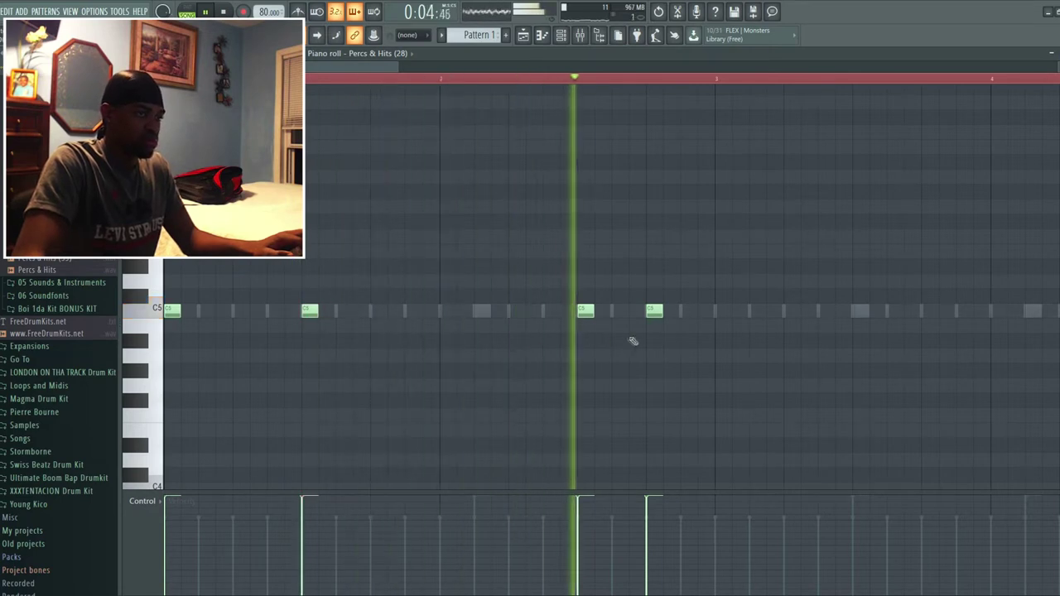
pyautogui.moveTo(654, 317); pyautogui.dragTo(692, 315)
pyautogui.scroll(-1, 665, 359)
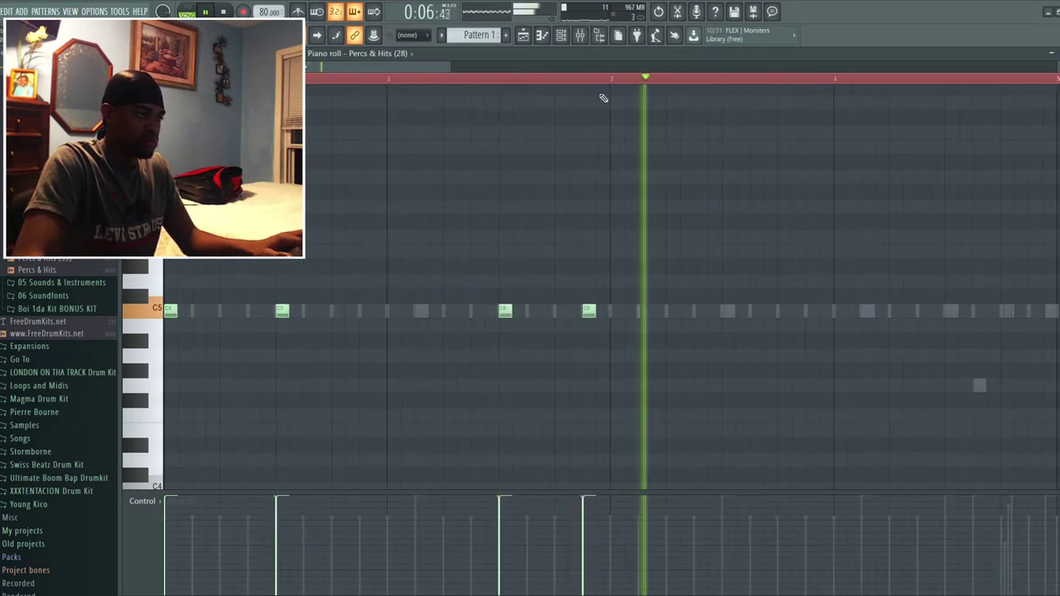
# Undo the last Percs & Hits (28) note edits.
pyautogui.hotkey('ctrl', 'alt', 'z')
pyautogui.hotkey('ctrl', 'alt', 'z')
pyautogui.hotkey('ctrl', 'alt', 'z')
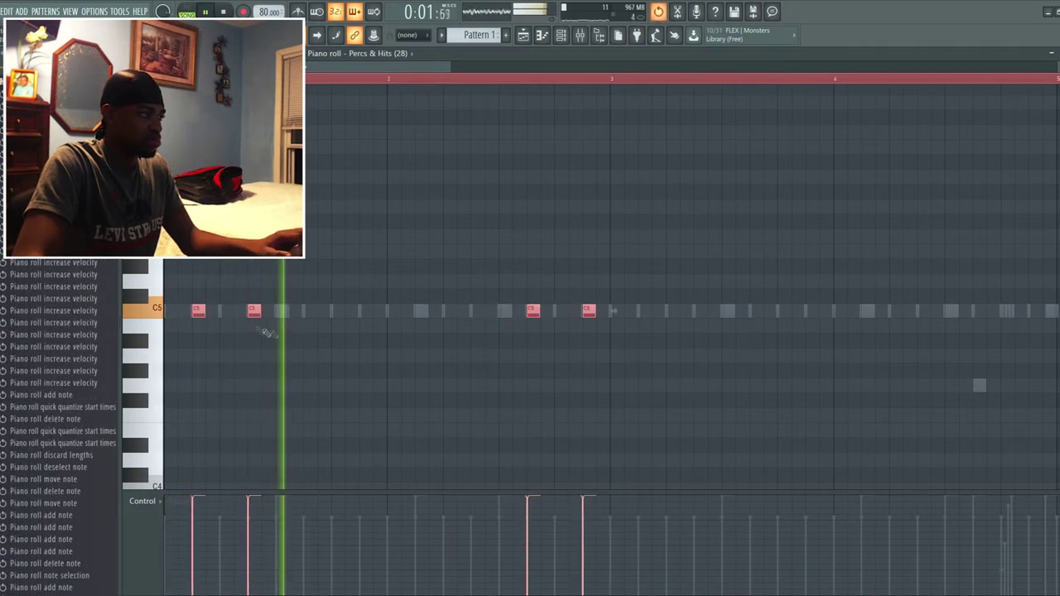
# Place the Percs & Hits (28) notes on beats 1 and 3 of bar 1 and delete the two bar 2 notes.
pyautogui.hotkey('ctrl', 'd')
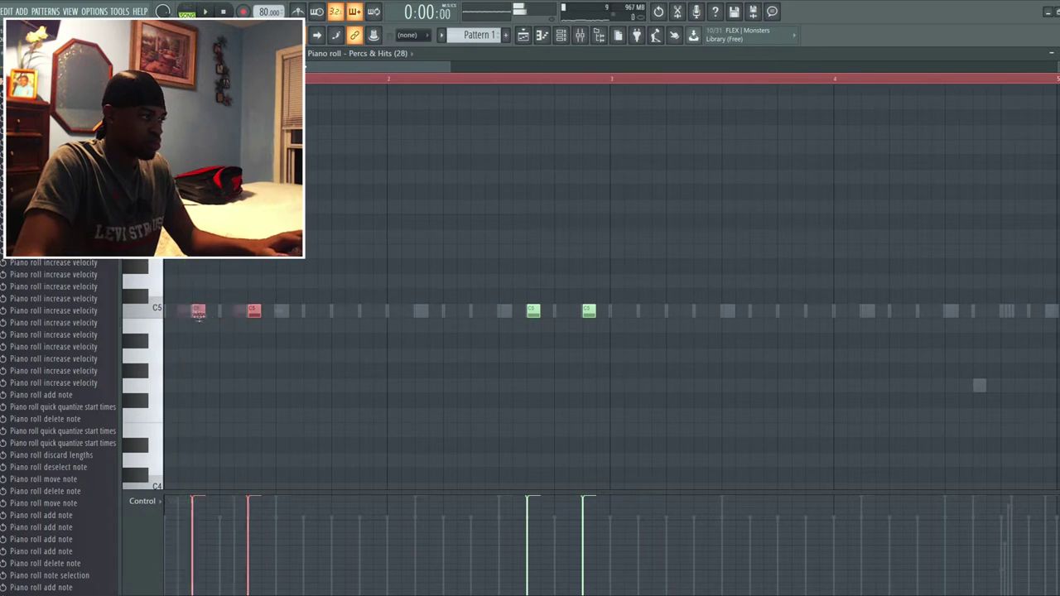
pyautogui.press('Delete')
pyautogui.click(279, 314)
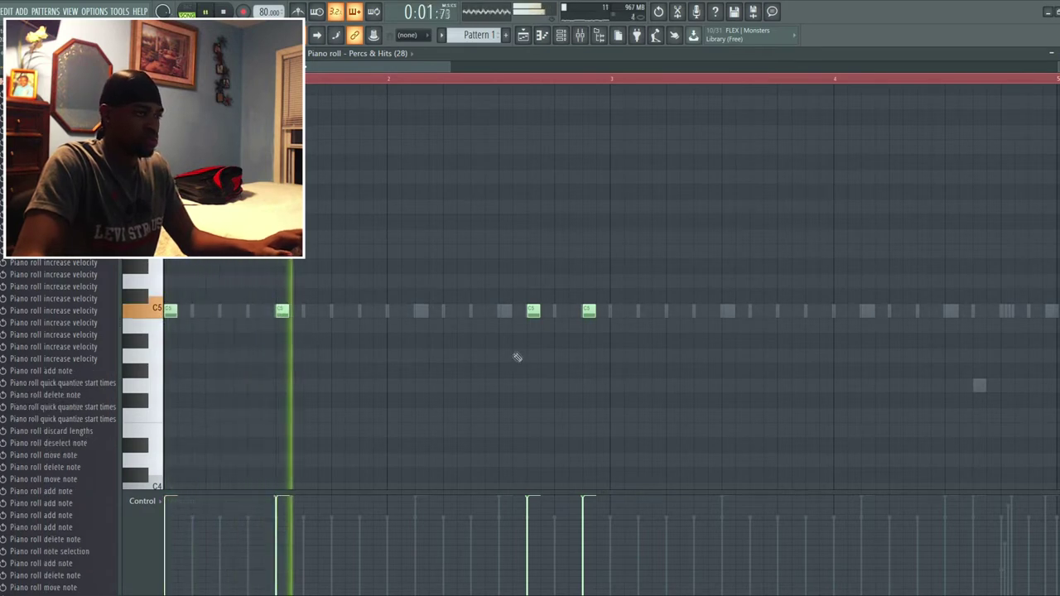
pyautogui.rightClick(532, 312)
pyautogui.rightClick(589, 311)
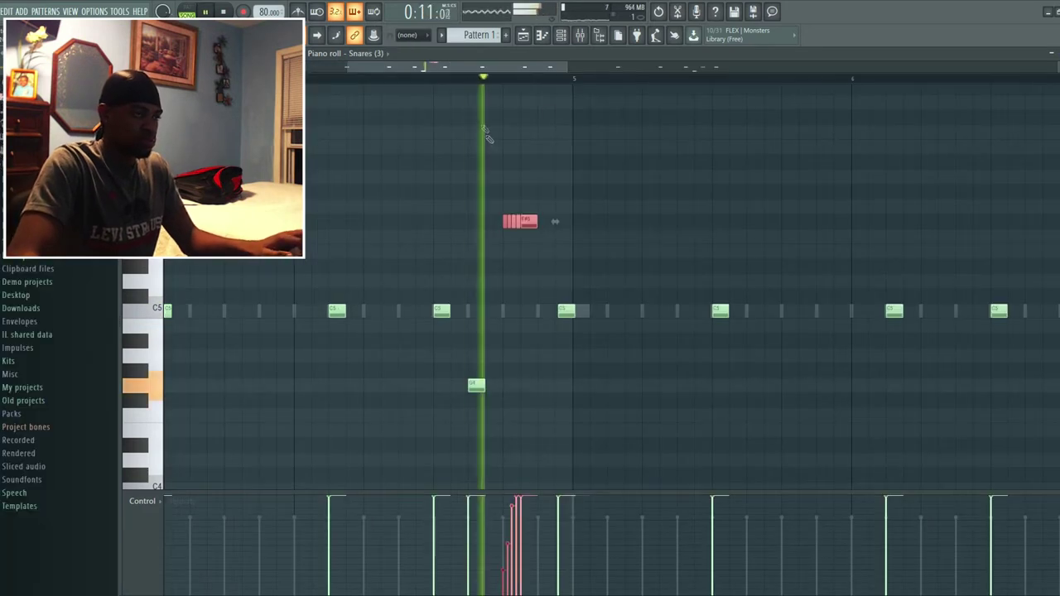
# Lower the Snares (3) roll at the end of bar 4 to D#5 and nudge the following C5 note slightly earlier.
pyautogui.press('space')
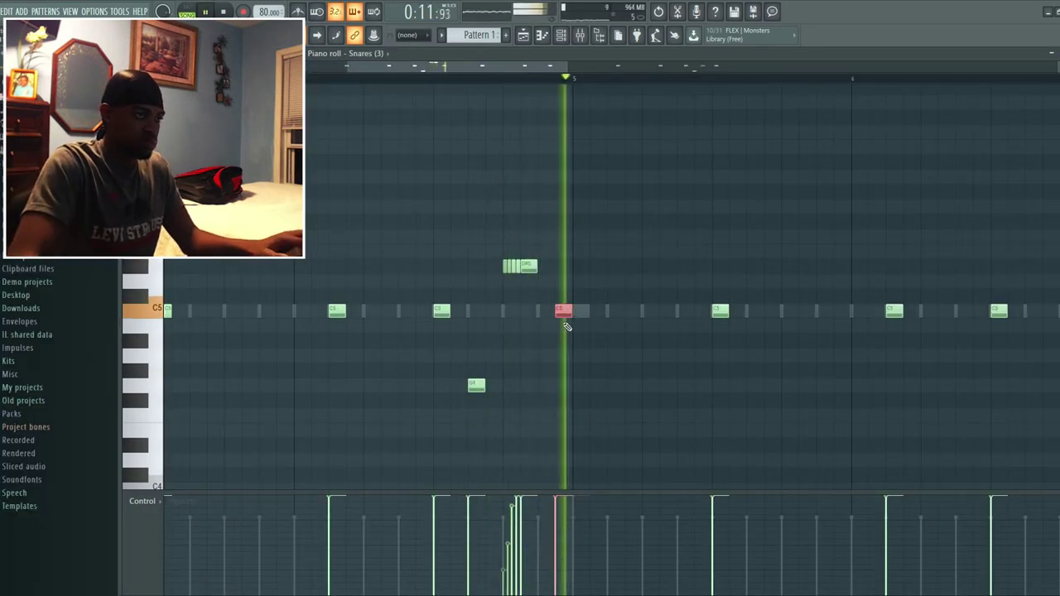
pyautogui.press('space')
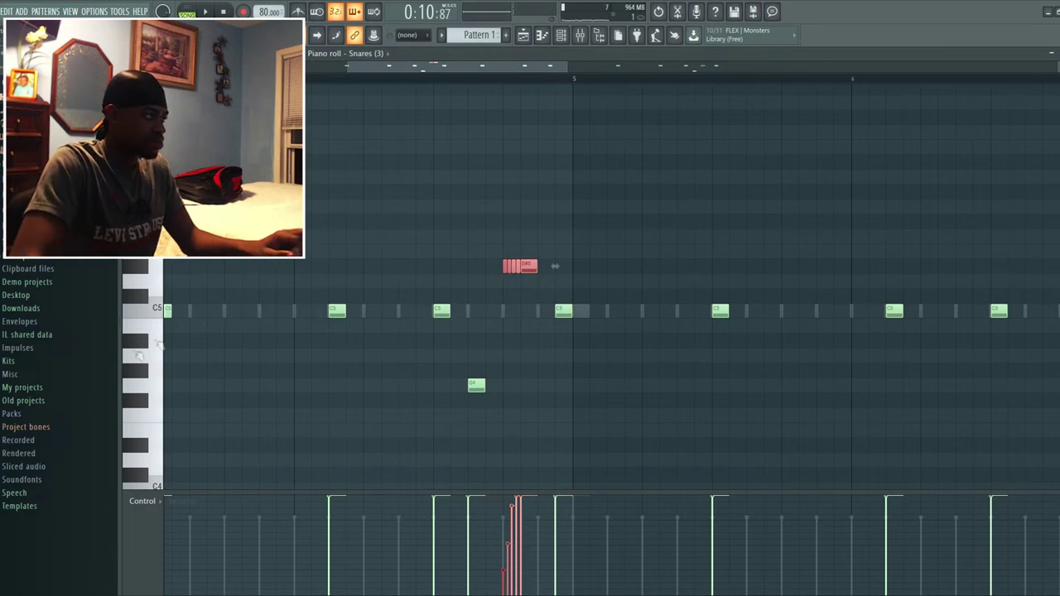
pyautogui.scroll(-3, 502, 312)
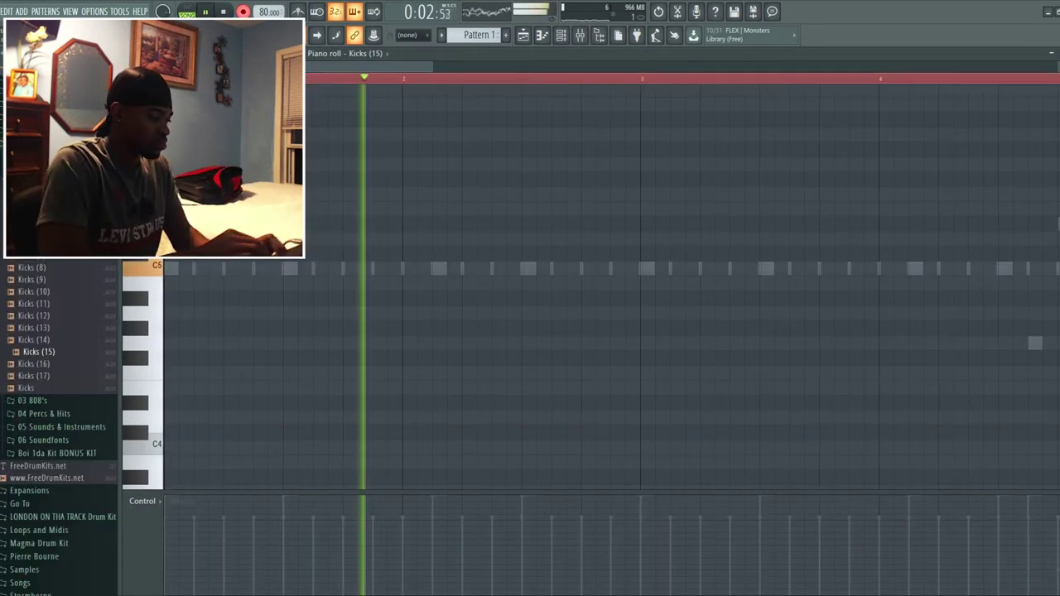
# Record a live Kicks (15) pattern over the first four bars of the loop and play it back.
pyautogui.press('space')
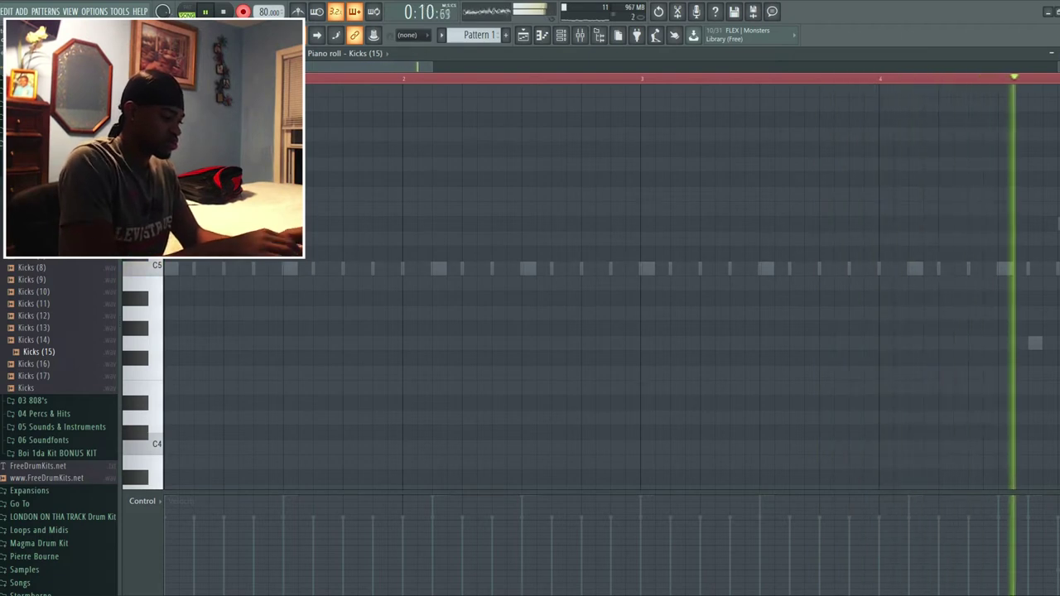
pyautogui.press('space')
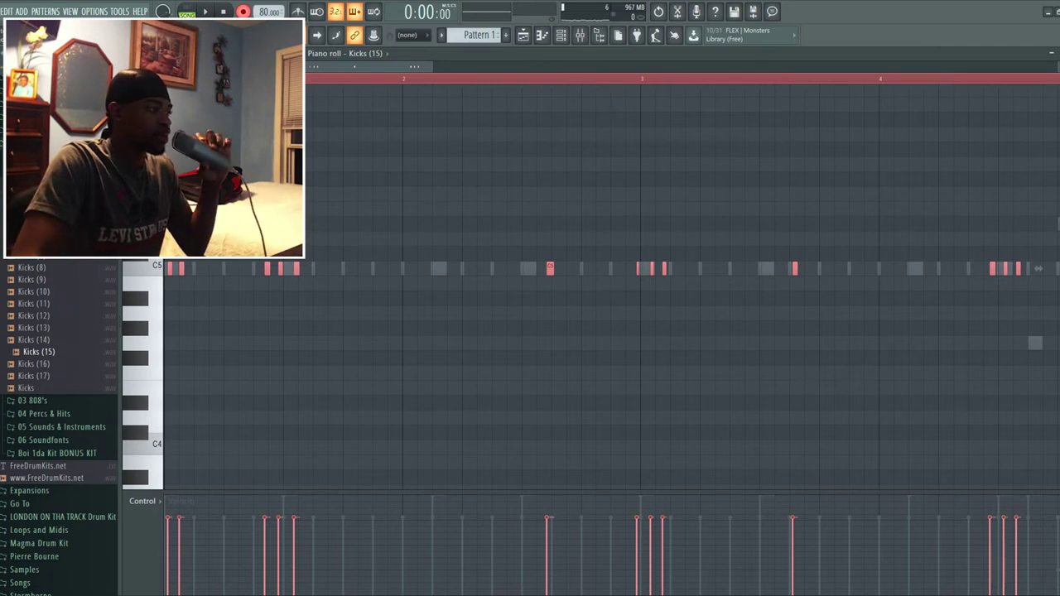
pyautogui.press('space')
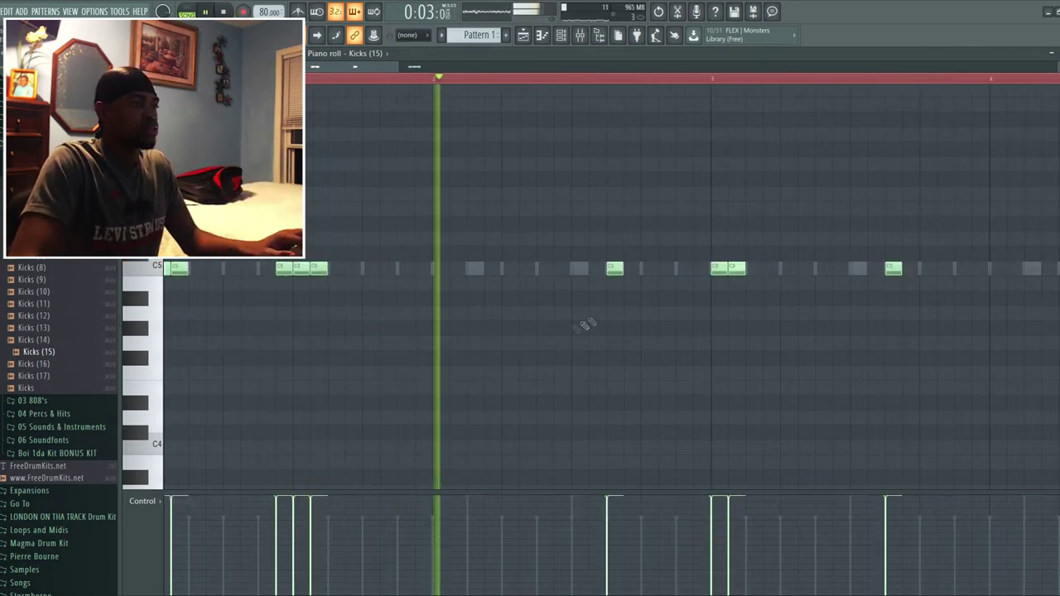
# Add a pair of adjacent C5 kicks in the second half of bar 2, ahead of the existing kick.
pyautogui.moveTo(354, 269); pyautogui.dragTo(571, 269)
pyautogui.press('space')
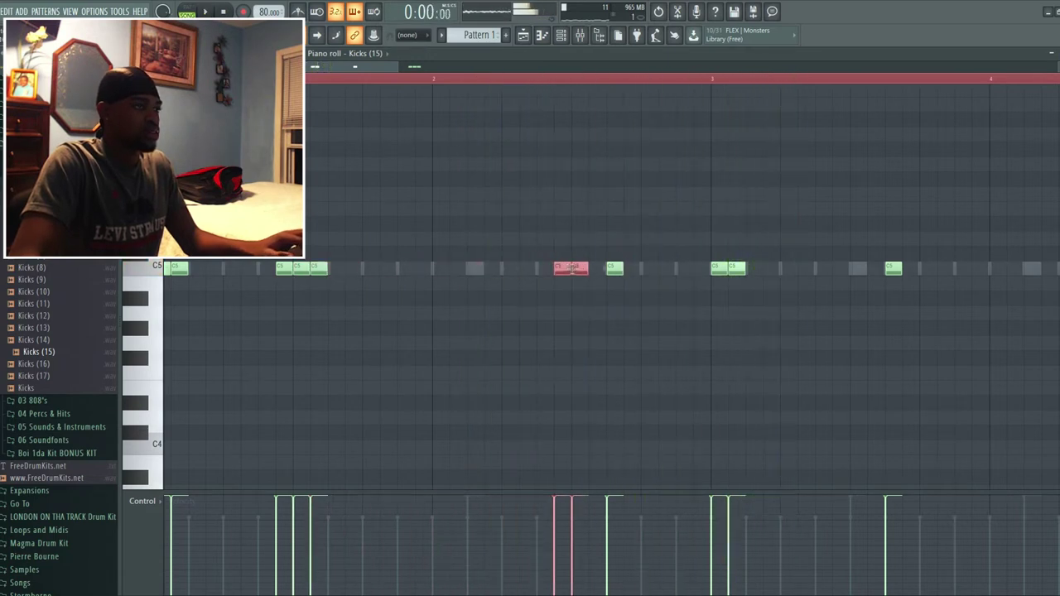
pyautogui.click(468, 81)
pyautogui.press('space')
pyautogui.scroll(2, 542, 263)
pyautogui.keyDown('ctrl'); pyautogui.click(588, 310); pyautogui.keyUp('ctrl')
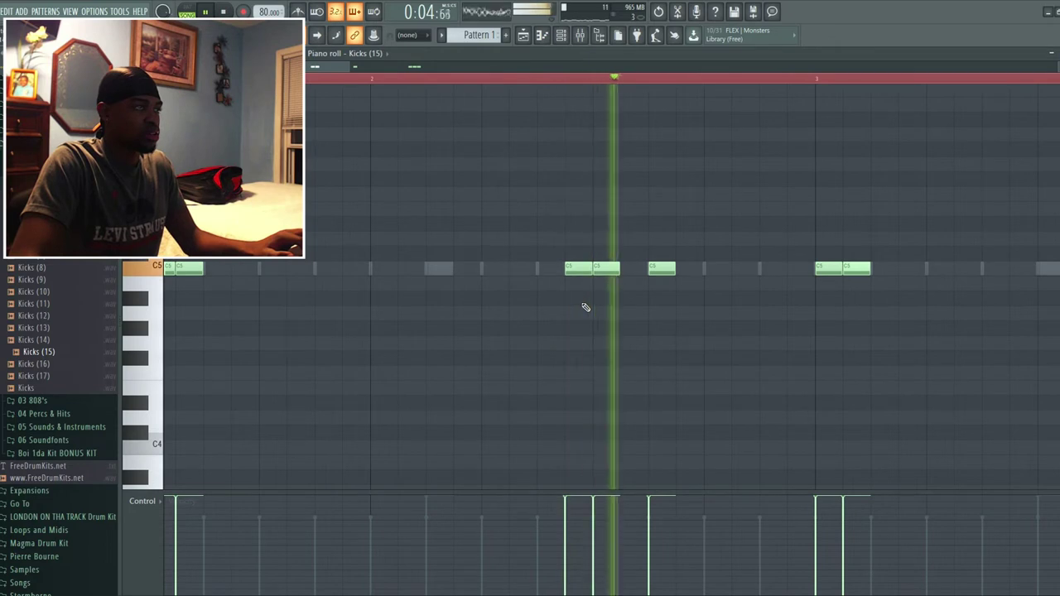
# Move the bar 2 kick pair directly against the third kick and shift all three one step later.
pyautogui.click(314, 80)
pyautogui.moveTo(553, 261); pyautogui.dragTo(630, 276)
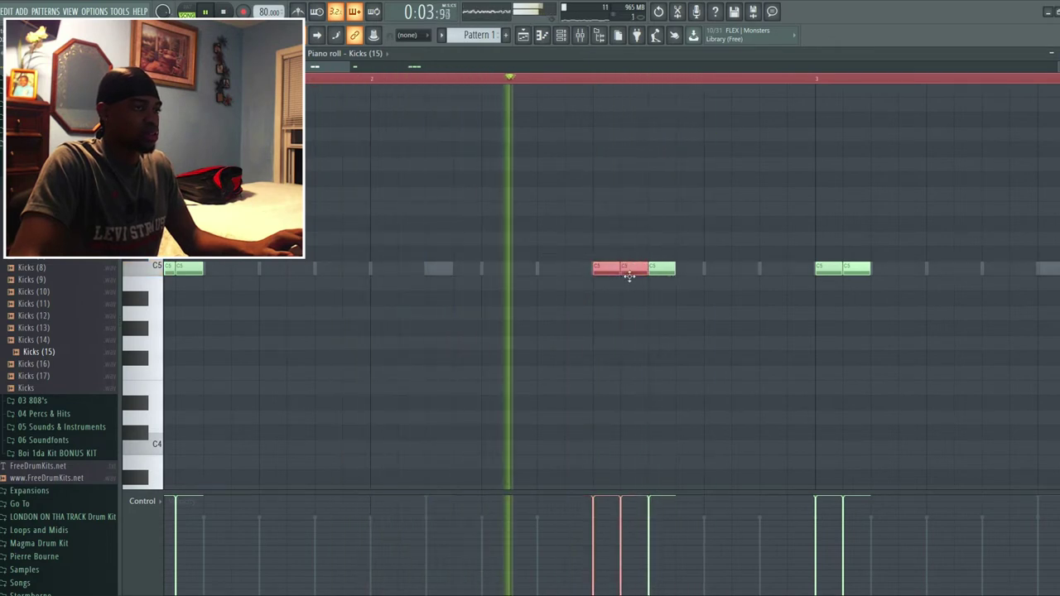
pyautogui.click(290, 80)
pyautogui.moveTo(569, 261); pyautogui.dragTo(721, 277)
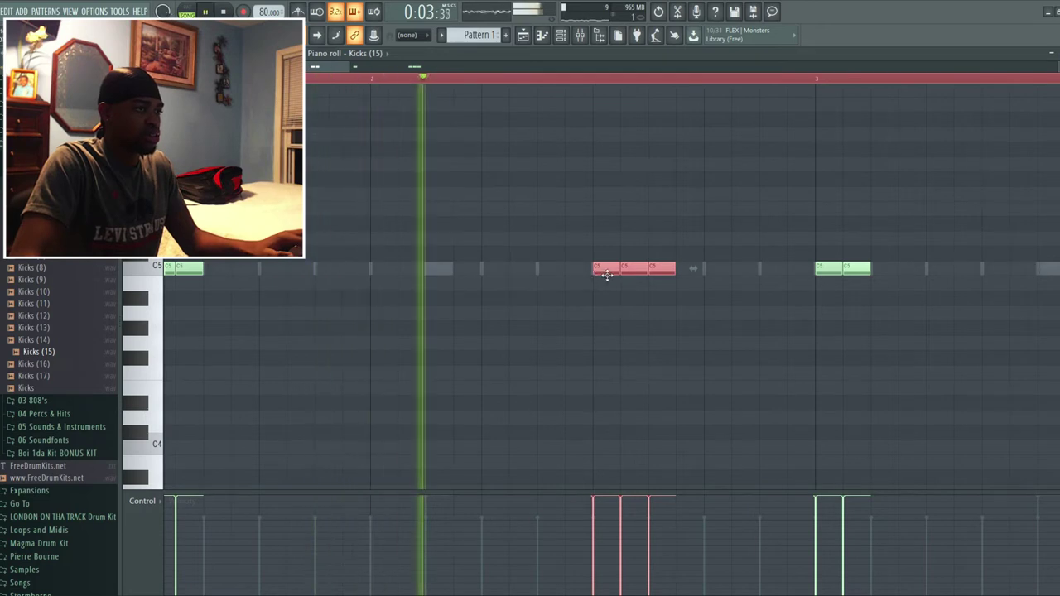
pyautogui.moveTo(604, 275); pyautogui.dragTo(640, 273)
pyautogui.press('space')
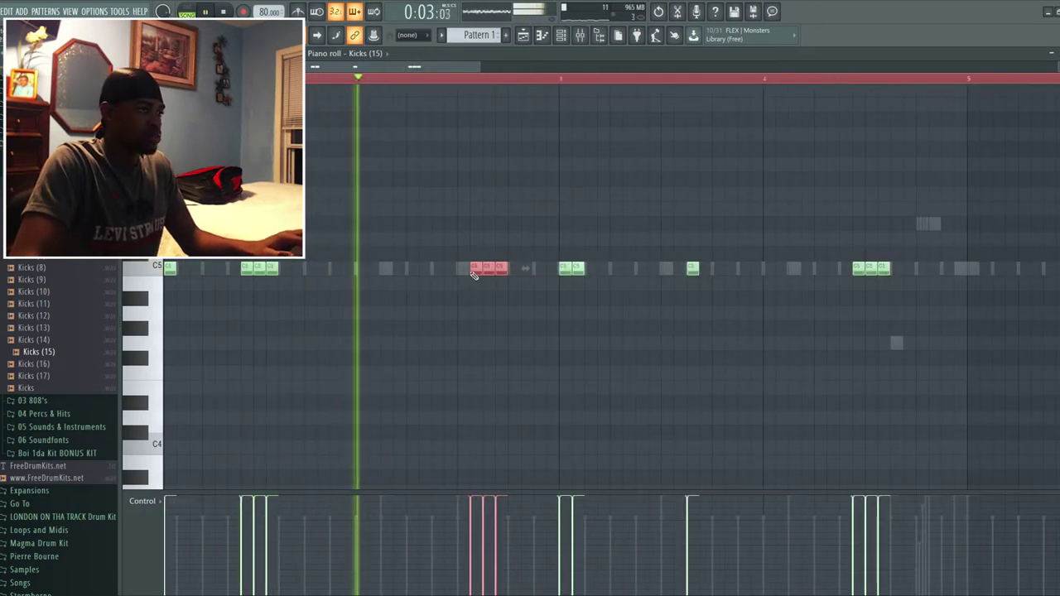
# Move the three adjacent kicks from bar 2 to start one step before bar 3 and clear the overlapping kicks there.
pyautogui.moveTo(469, 273); pyautogui.dragTo(541, 274)
pyautogui.click(441, 80)
pyautogui.rightClick(541, 269)
pyautogui.click(553, 270)
pyautogui.scroll(2, 561, 322)
pyautogui.rightClick(580, 274)
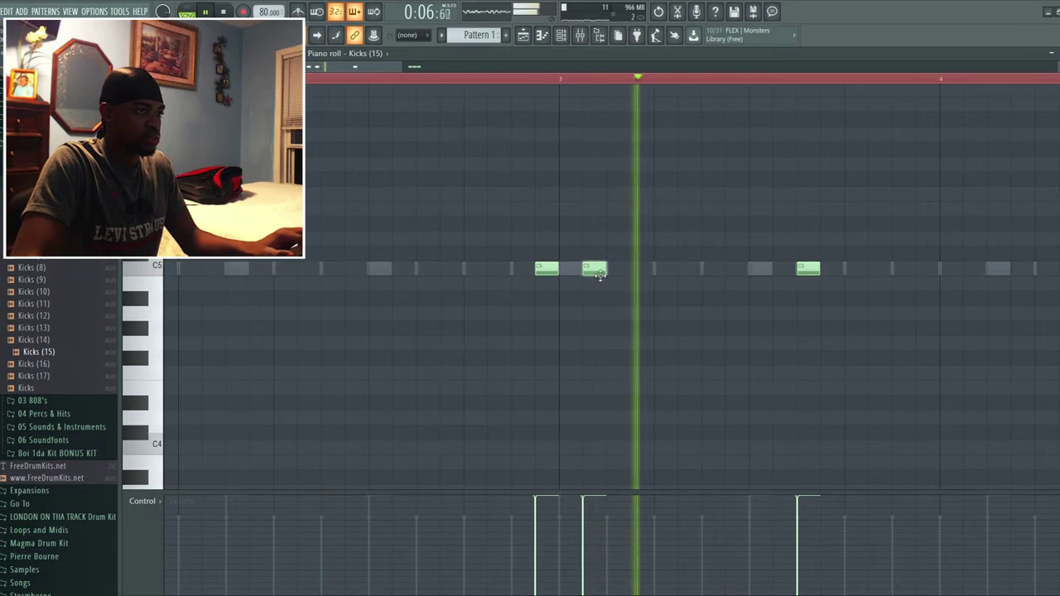
# Duplicate the four-bar Kicks (15) pattern into bars 5 to 8, clear the selection and play it back.
pyautogui.scroll(-3, 562, 318)
pyautogui.scroll(-2, 559, 340)
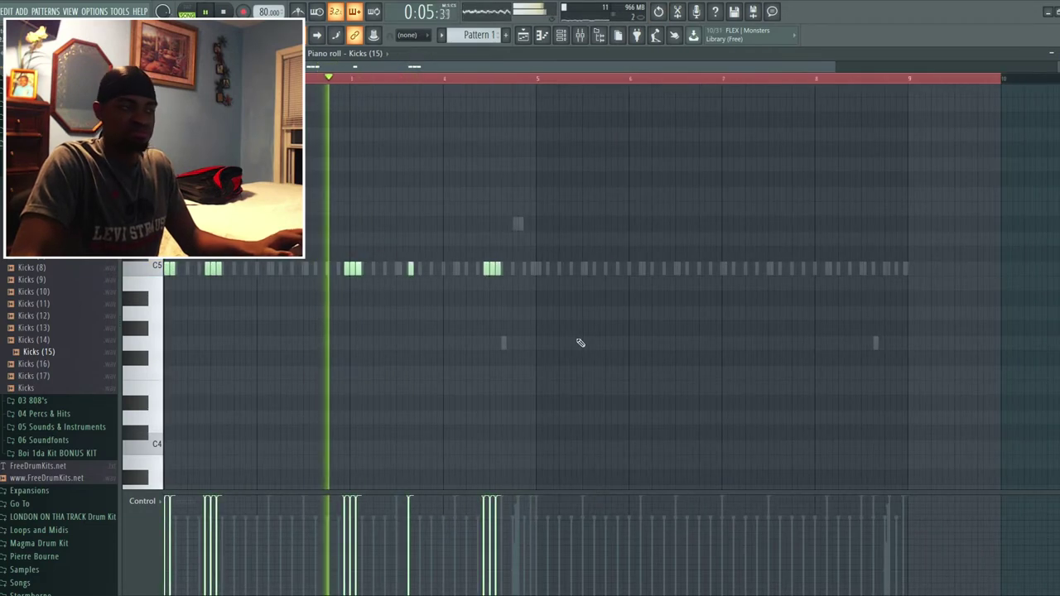
pyautogui.scroll(-1, 583, 342)
pyautogui.scroll(3, 355, 314)
pyautogui.moveTo(322, 287); pyautogui.dragTo(578, 297)
pyautogui.click(496, 80)
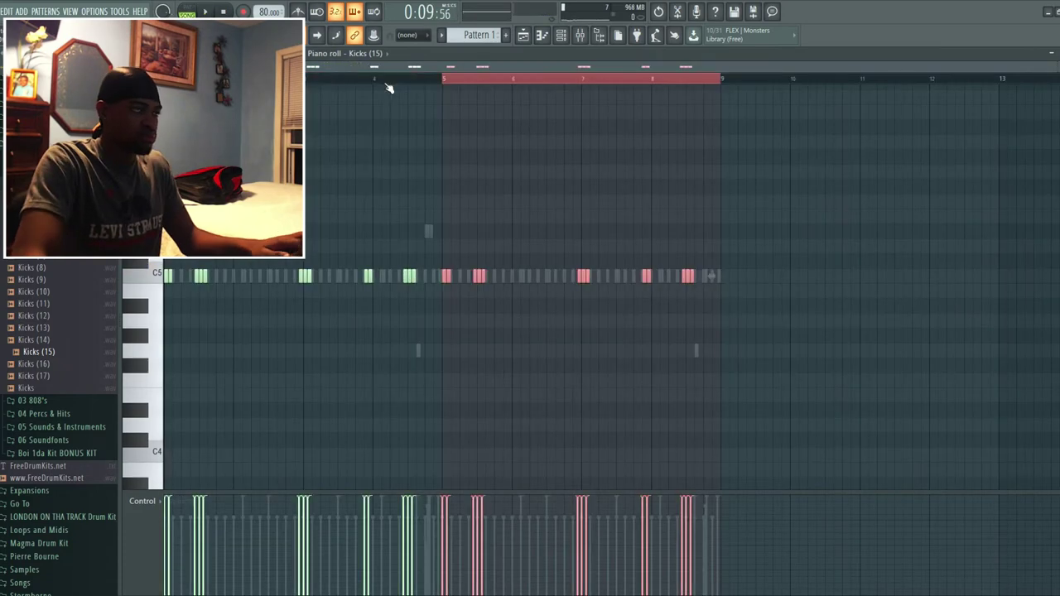
pyautogui.keyDown('ctrl'); pyautogui.click(387, 82); pyautogui.keyUp('ctrl')
pyautogui.press('space')
# Open the Omnisphere channel to check its SynthBass - Retro patch over the playing beat, and close the instrument.
pyautogui.click(562, 38)
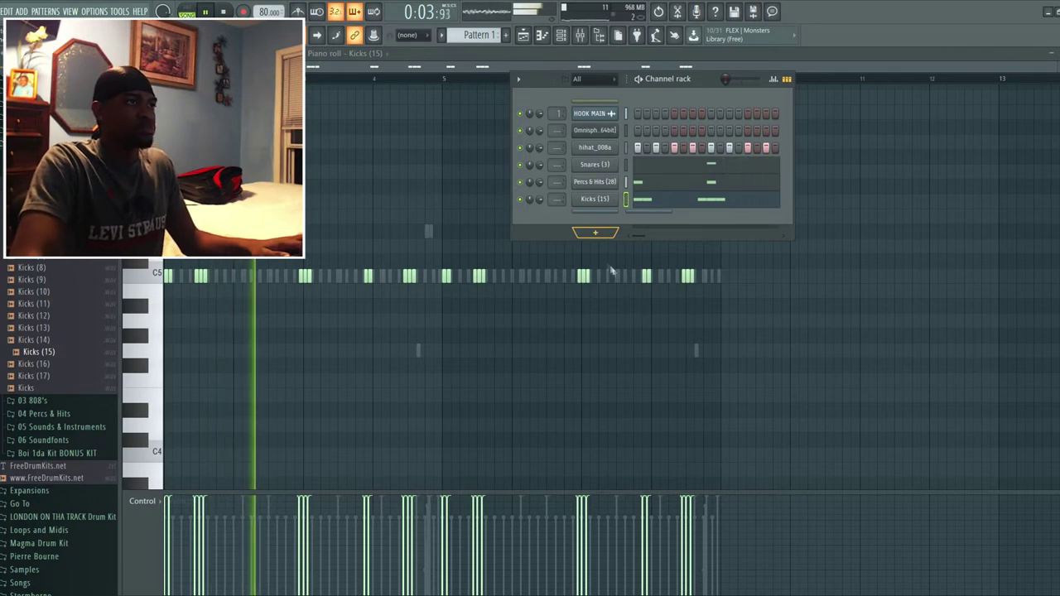
pyautogui.click(598, 131)
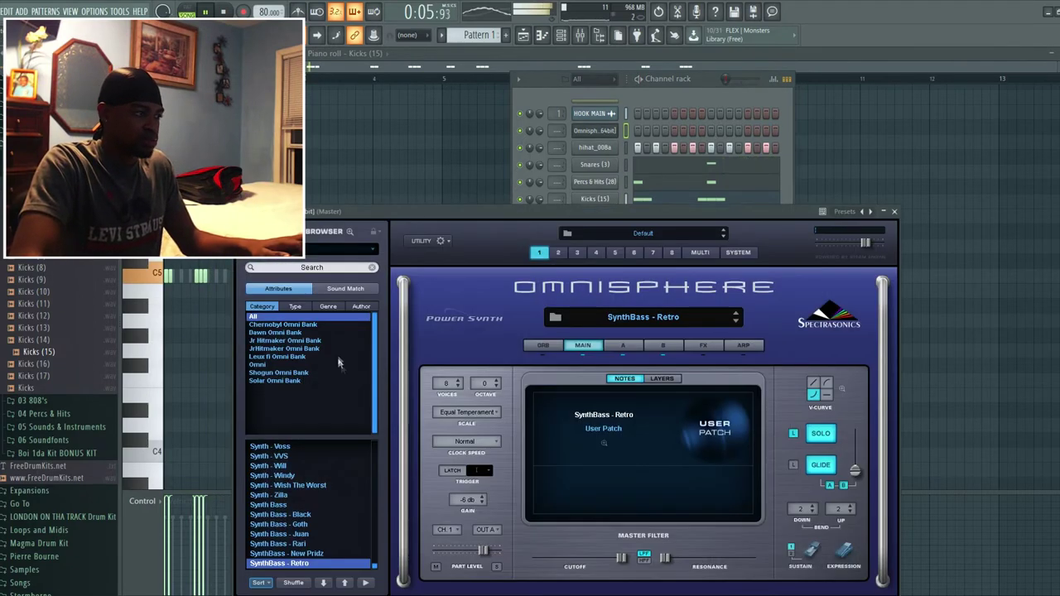
pyautogui.click(893, 211)
pyautogui.press('space')
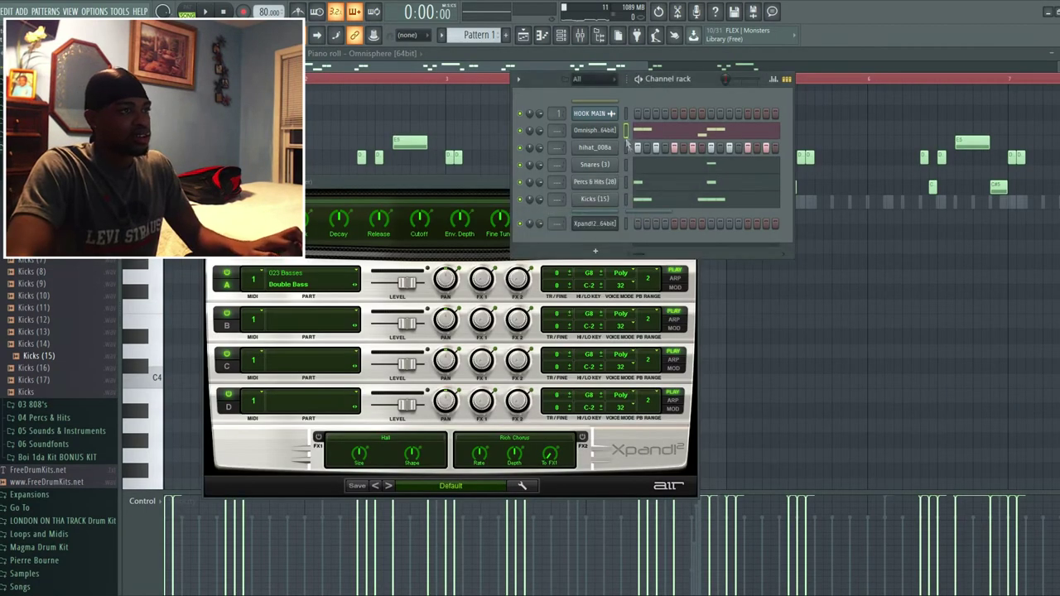
# Try the Omnisphere bass line on the Xpand!2 channel with its Double Bass part while Omnisphere is muted.
pyautogui.click(627, 225)
pyautogui.press('space')
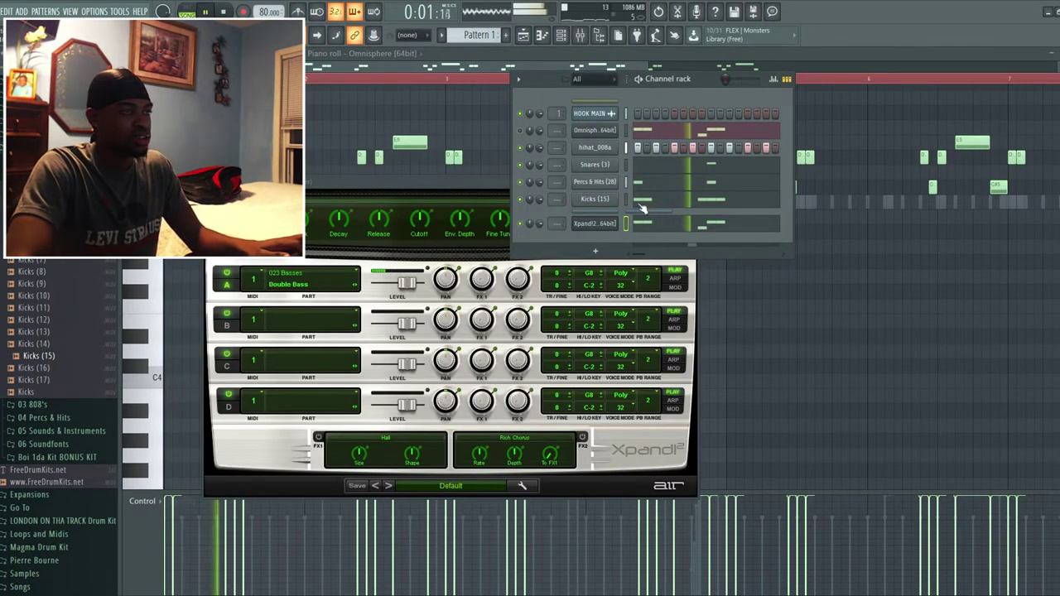
pyautogui.click(605, 225)
pyautogui.click(605, 225)
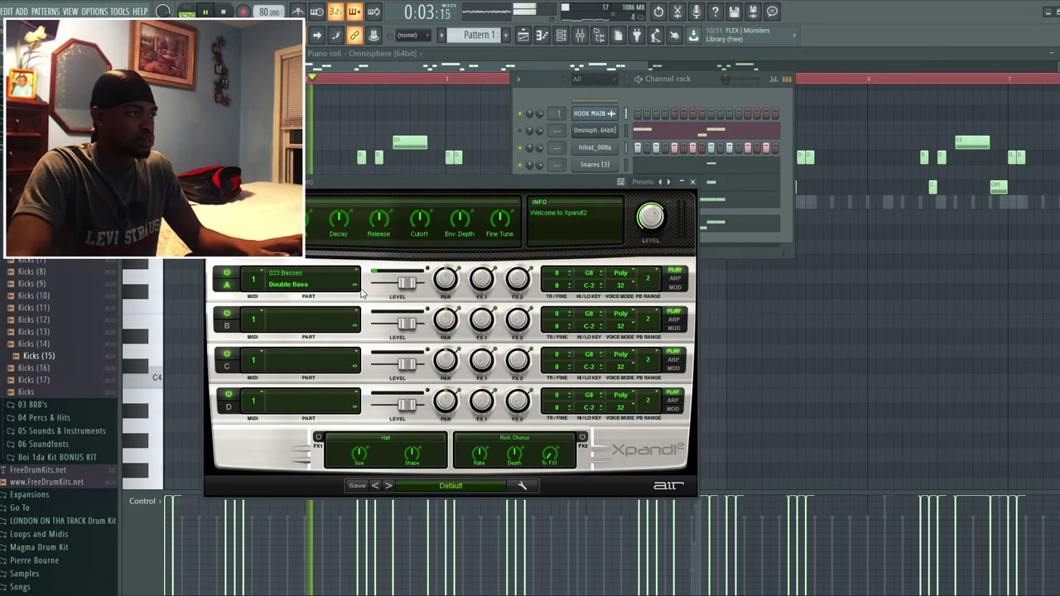
pyautogui.click(356, 287)
pyautogui.click(692, 181)
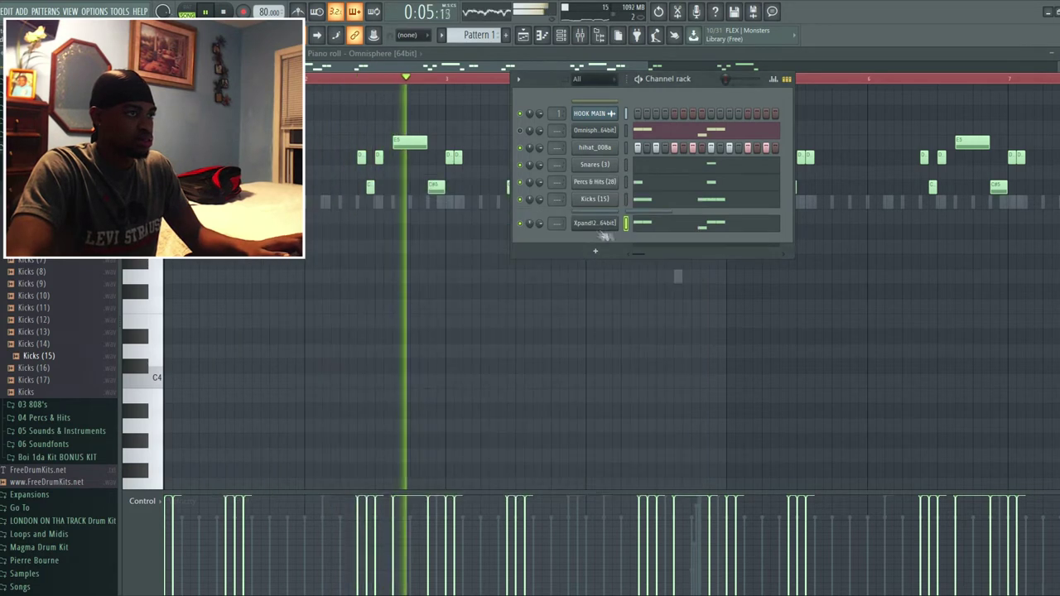
# Try the Xpand!2 bass line one octave lower in the piano roll and play it back.
pyautogui.click(627, 225)
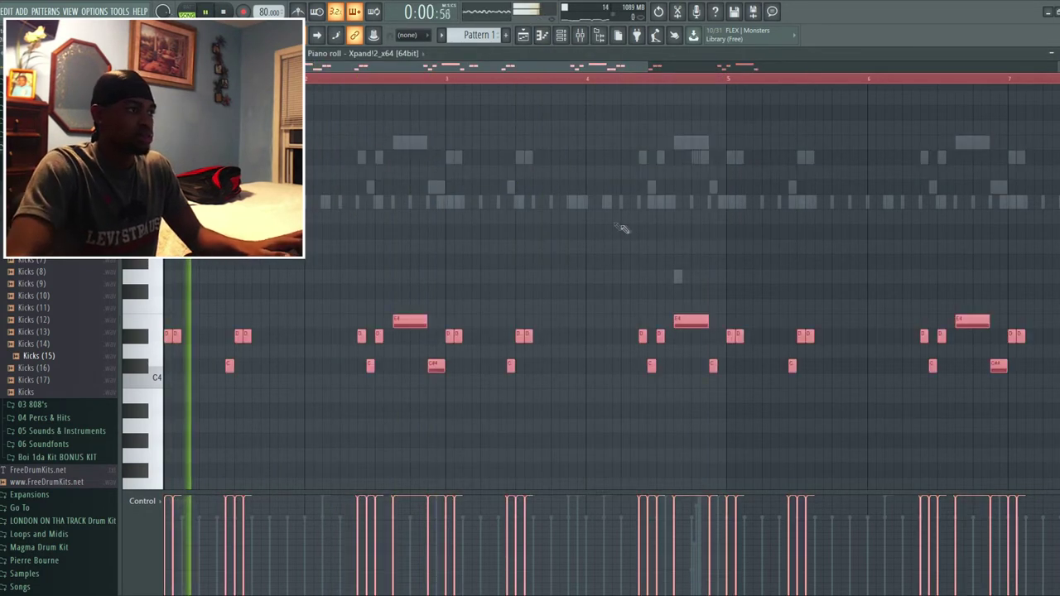
pyautogui.press('space')
pyautogui.scroll(2, 302, 308)
pyautogui.press('space')
pyautogui.keyDown('ctrl'); pyautogui.click(284, 307); pyautogui.keyUp('ctrl')
pyautogui.moveTo(284, 308); pyautogui.dragTo(428, 254)
pyautogui.scroll(1, 319, 326)
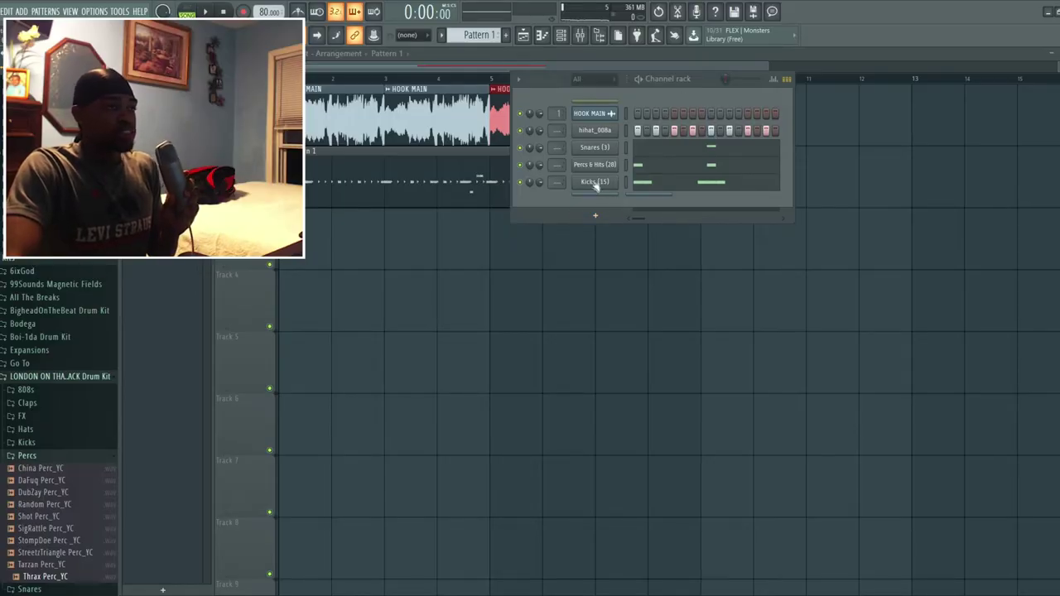
# Review the effect chain on mixer Insert 1 alongside the HOOK MAIN clips in the playlist.
pyautogui.click(581, 34)
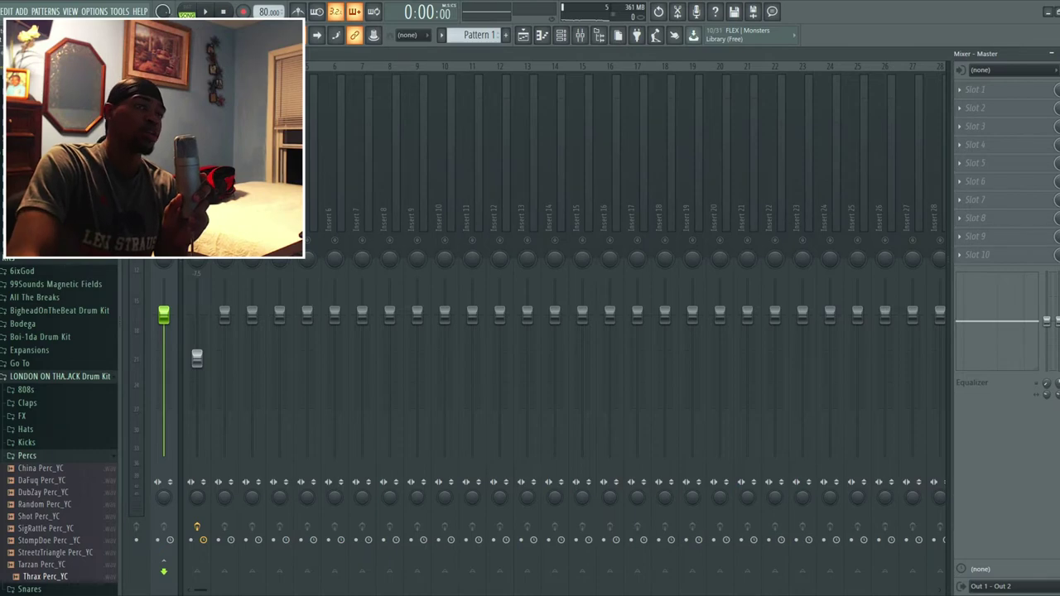
pyautogui.click(197, 182)
pyautogui.click(522, 36)
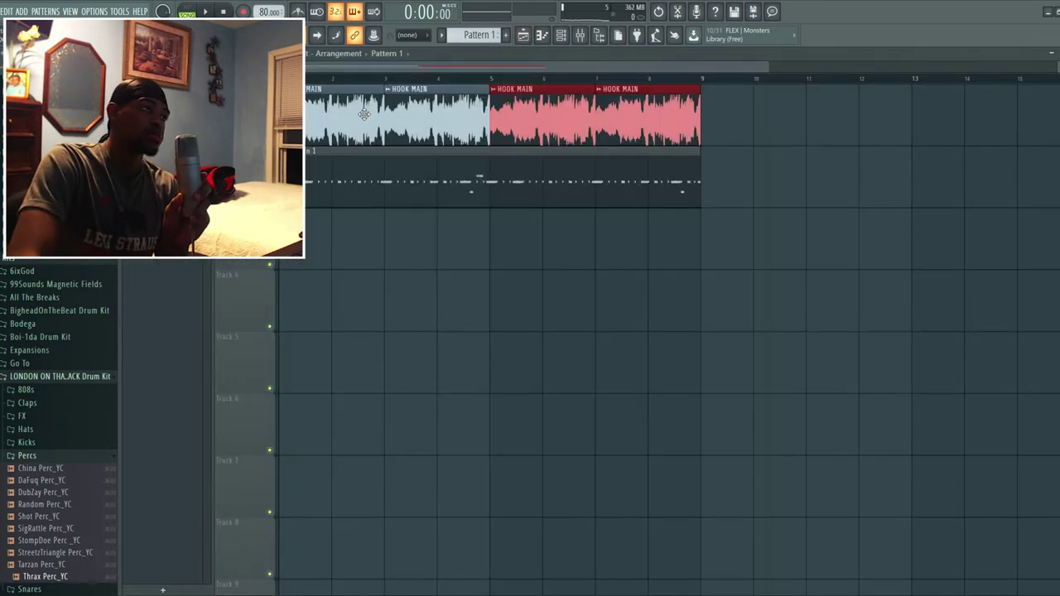
pyautogui.click(581, 37)
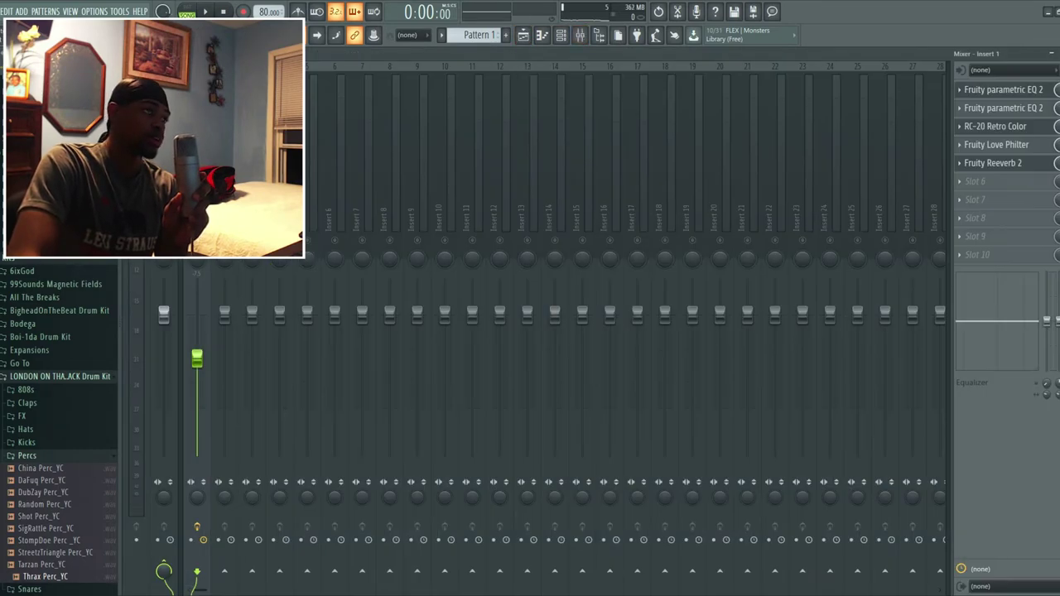
pyautogui.click(524, 39)
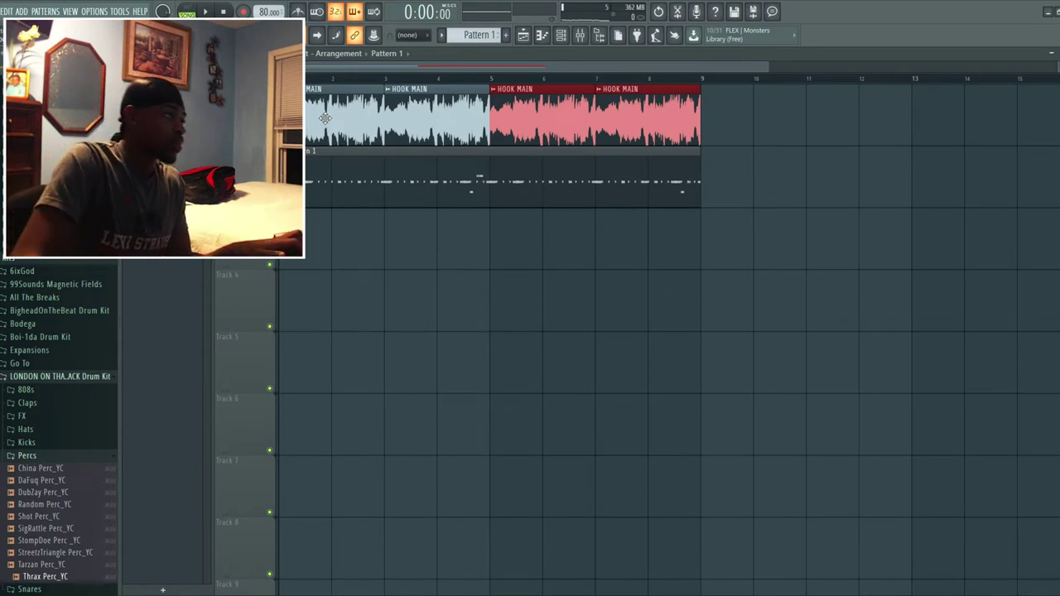
# Fill track 4 with copies of the HOOK MAIN clip from bar 1 through bar 8 and make the first copy unique.
pyautogui.click(326, 119)
pyautogui.moveTo(318, 259); pyautogui.dragTo(318, 300)
pyautogui.keyDown('ctrl'); pyautogui.moveTo(449, 291); pyautogui.dragTo(339, 319); pyautogui.keyUp('ctrl')
pyautogui.hotkey('ctrl', 'b')
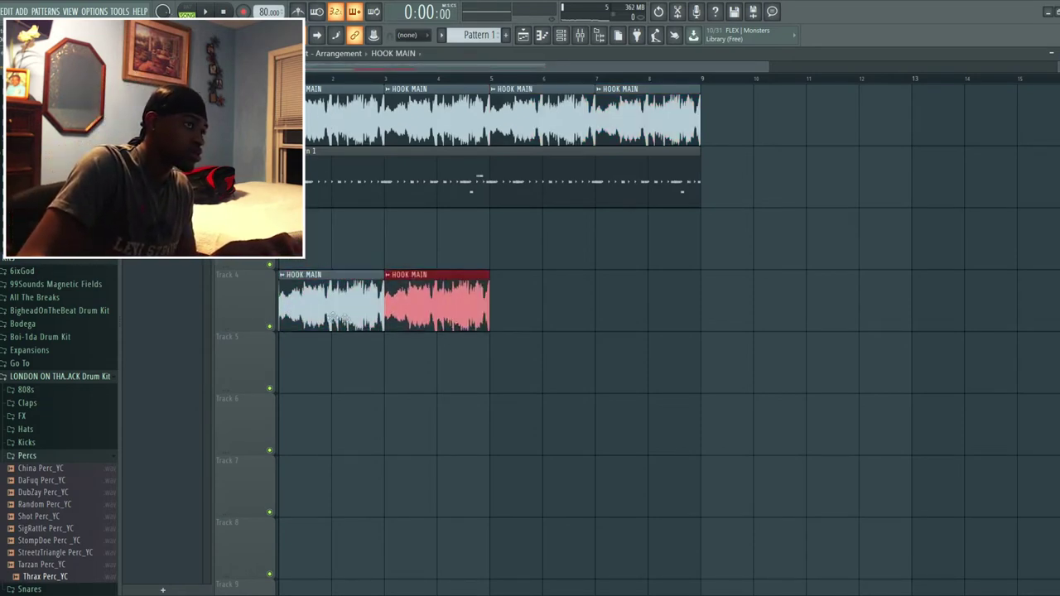
pyautogui.hotkey('ctrl', 'b')
pyautogui.hotkey('ctrl', 'b')
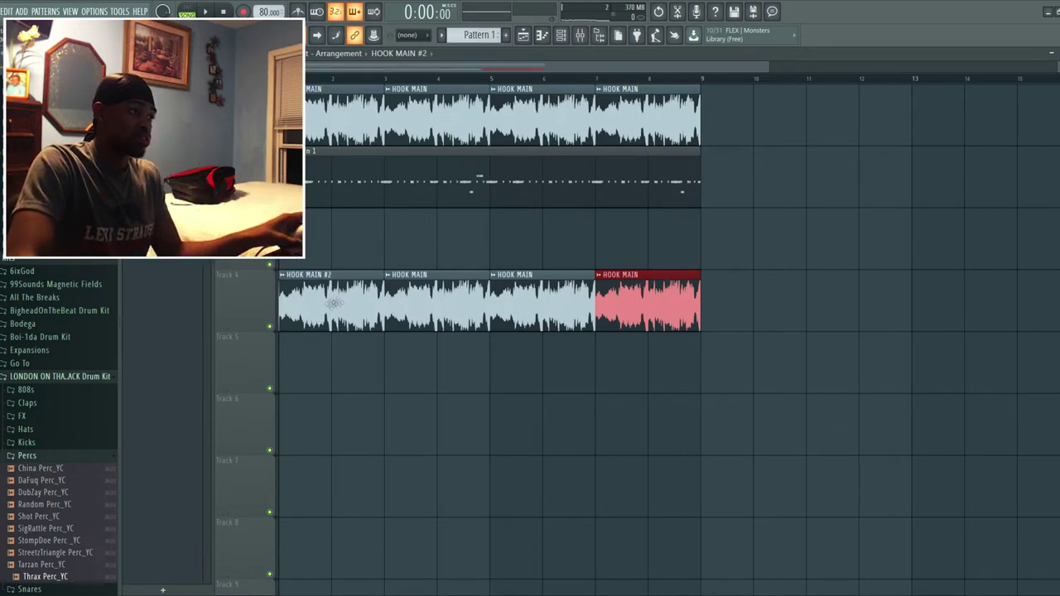
# Replace the three remaining HOOK MAIN clips on track 4 with duplicates of HOOK MAIN #2.
pyautogui.rightClick(437, 307)
pyautogui.rightClick(542, 307)
pyautogui.rightClick(648, 307)
pyautogui.hotkey('ctrl', 'b')
pyautogui.hotkey('ctrl', 'b')
pyautogui.hotkey('ctrl', 'b')
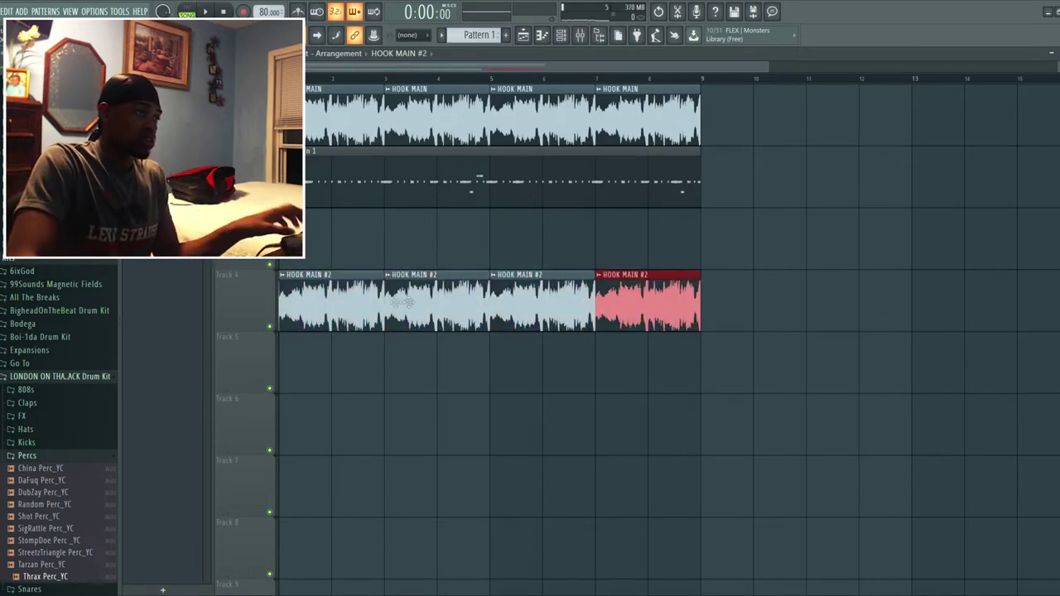
# Route the HOOK MAIN #2 channel to mixer track 2.
pyautogui.doubleClick(431, 277)
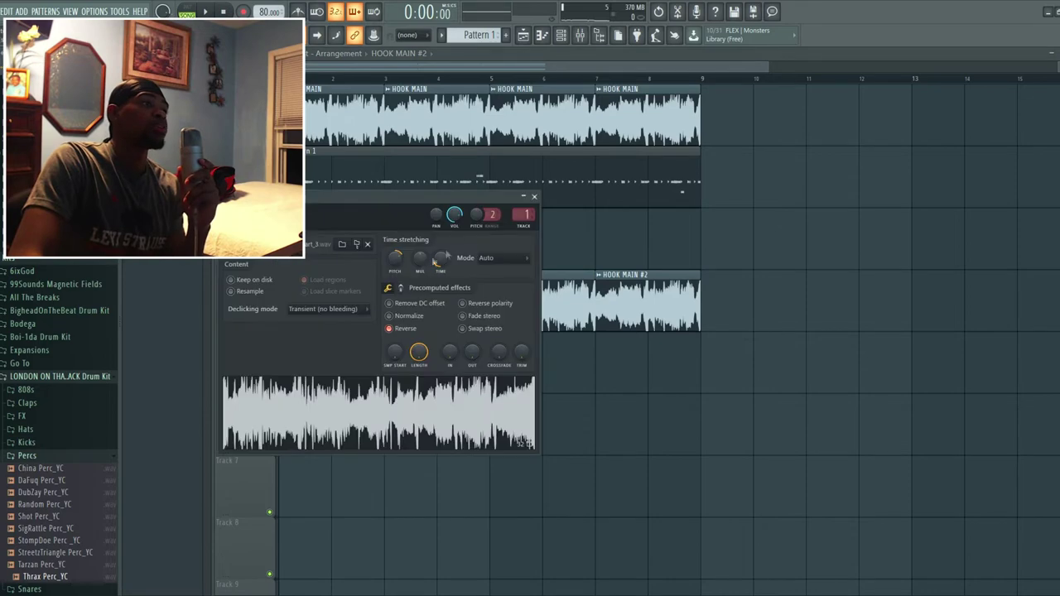
pyautogui.press('F9')
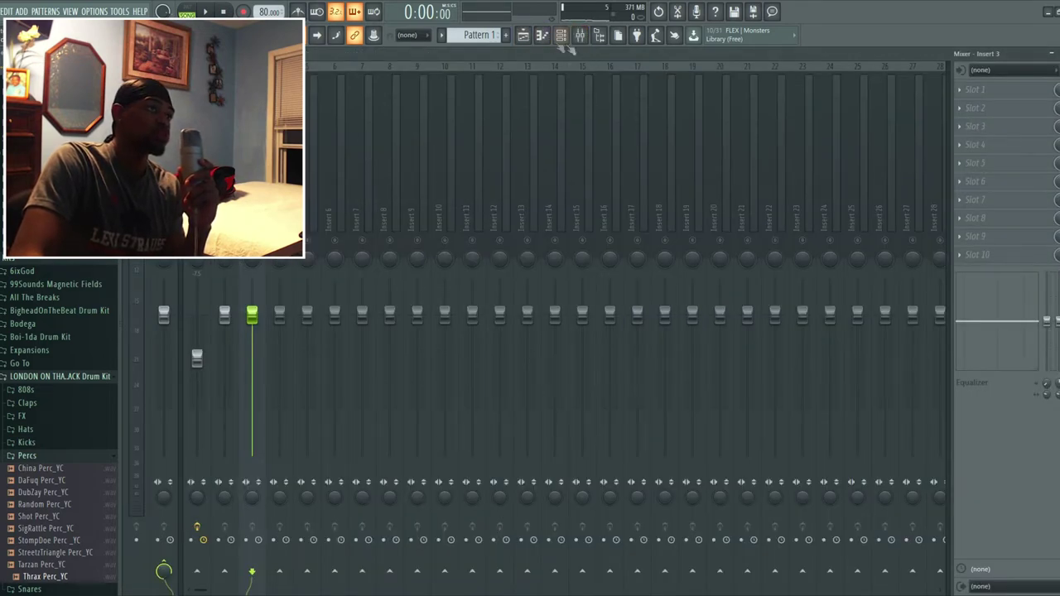
pyautogui.click(561, 38)
pyautogui.click(564, 41)
pyautogui.click(564, 41)
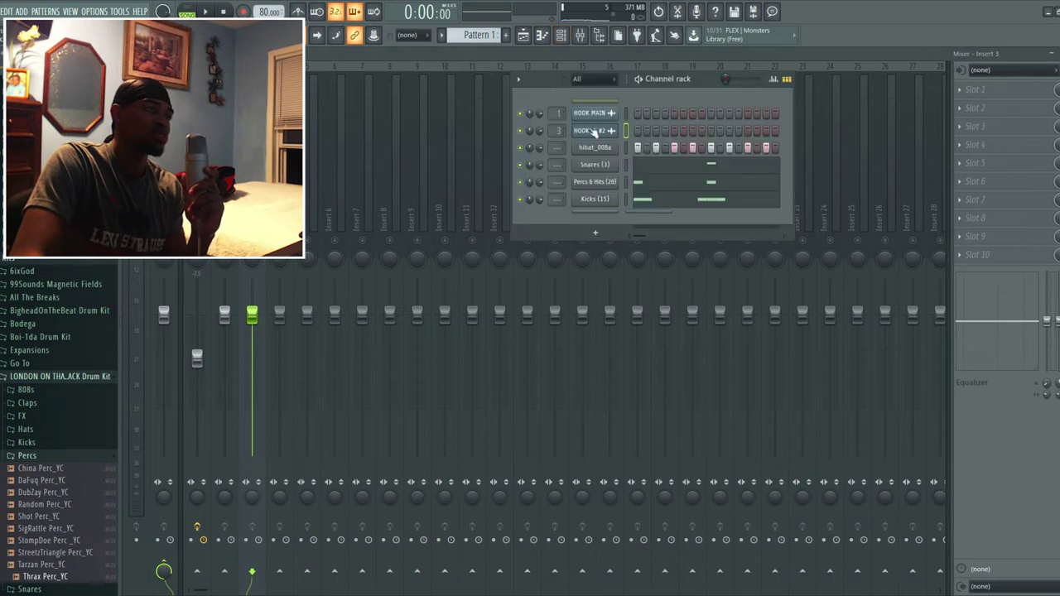
pyautogui.moveTo(564, 133); pyautogui.dragTo(564, 138)
pyautogui.press('F6')
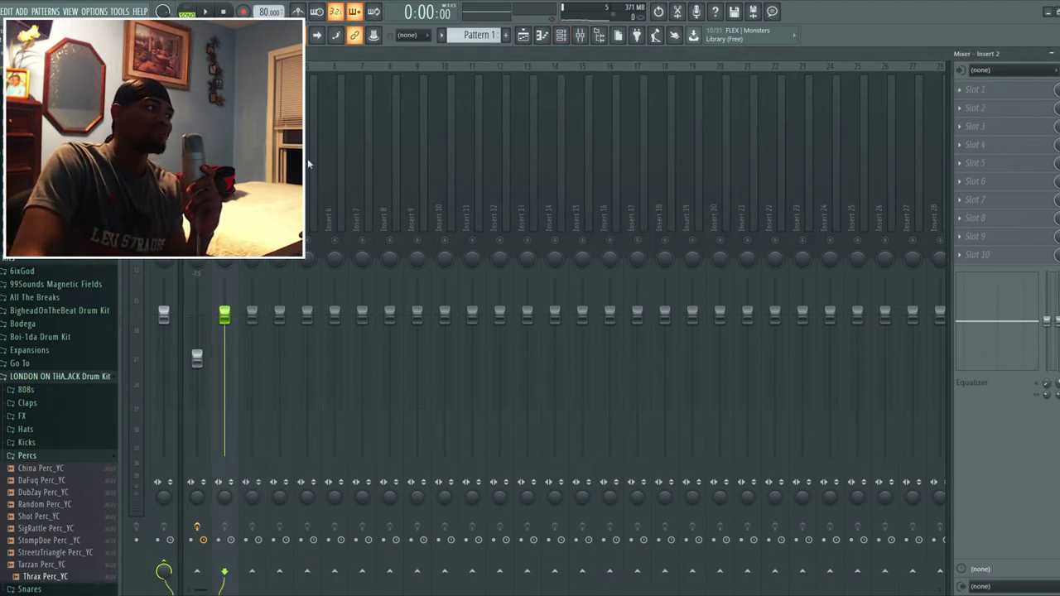
# Add a Fruity parametric EQ 2 in slot 6 of mixer Insert 1 and play the sample through it briefly.
pyautogui.click(197, 199)
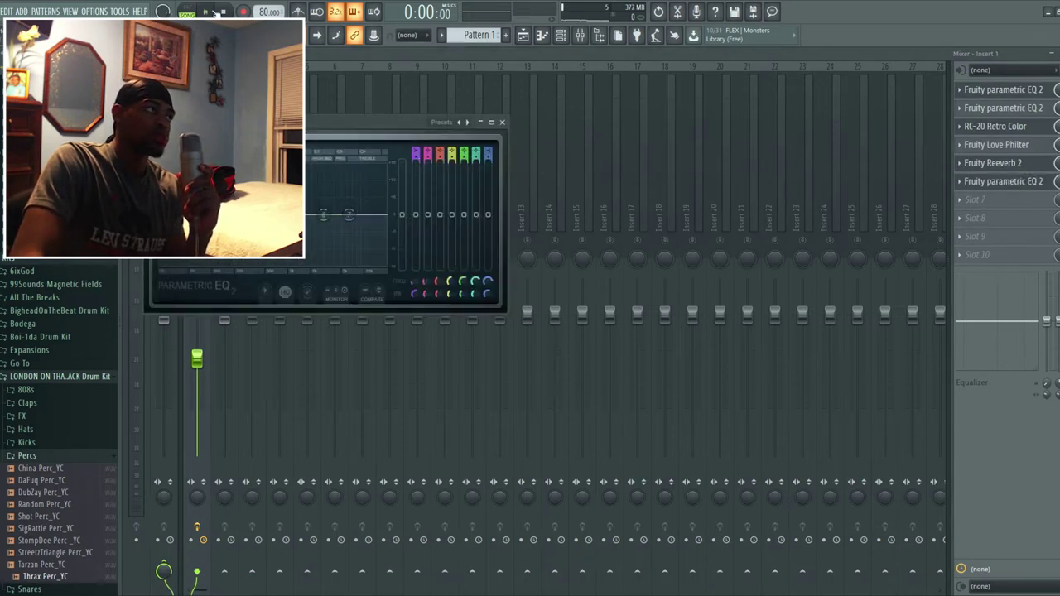
pyautogui.click(209, 12)
pyautogui.press('space')
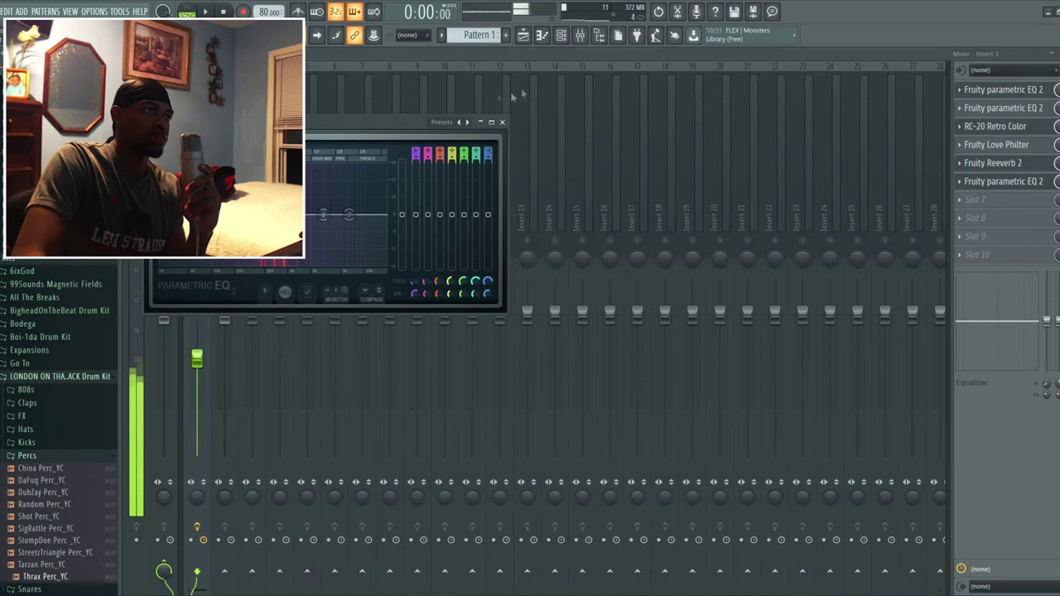
# Mute playlist track 4 and cut the low frequencies of Insert 1 with its slot 6 parametric EQ during playback.
pyautogui.click(524, 36)
pyautogui.click(270, 326)
pyautogui.click(580, 35)
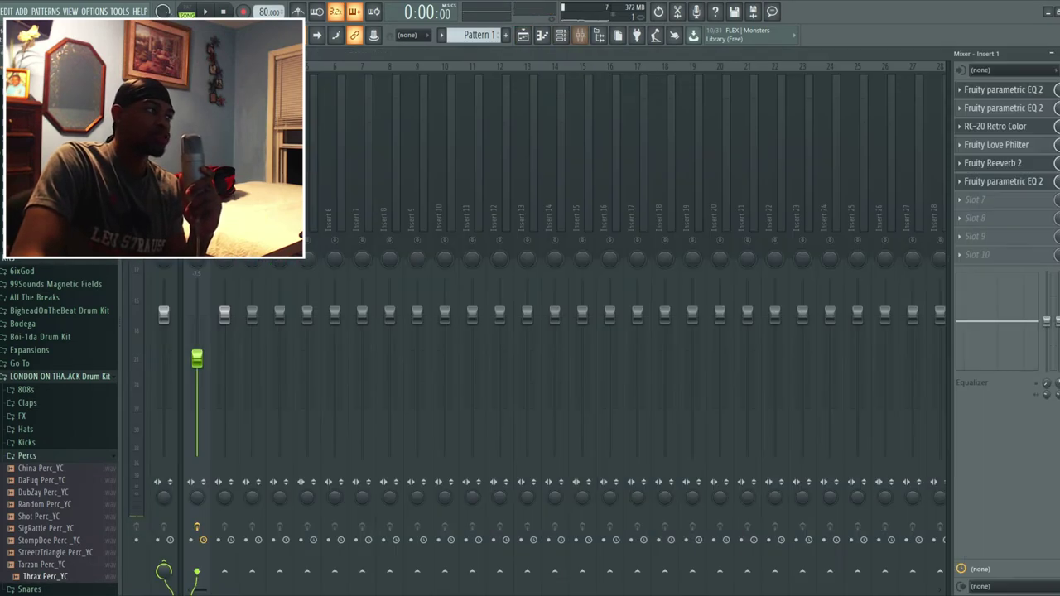
pyautogui.click(1006, 185)
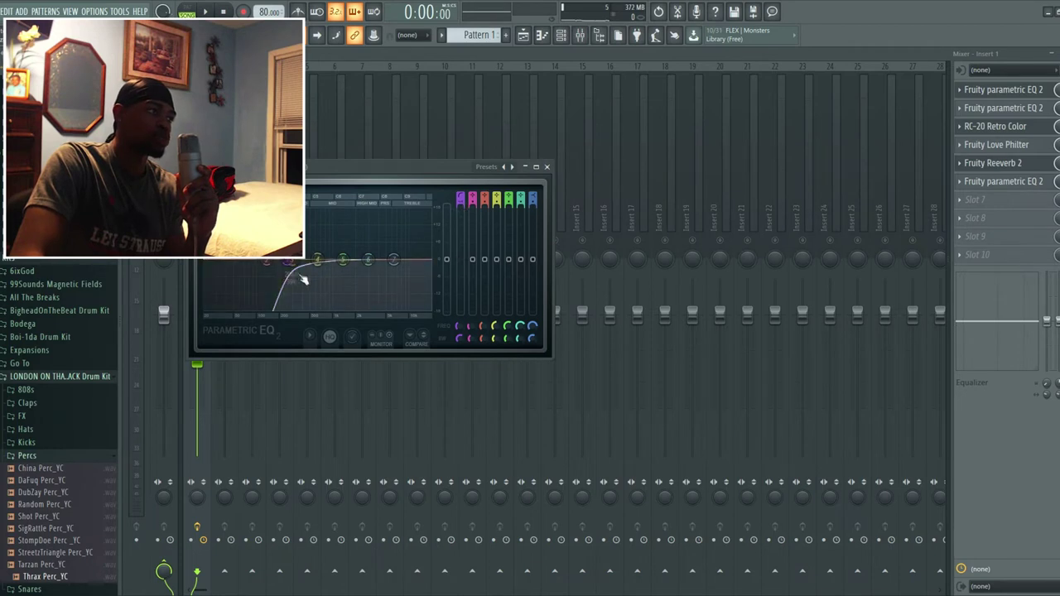
pyautogui.press('space')
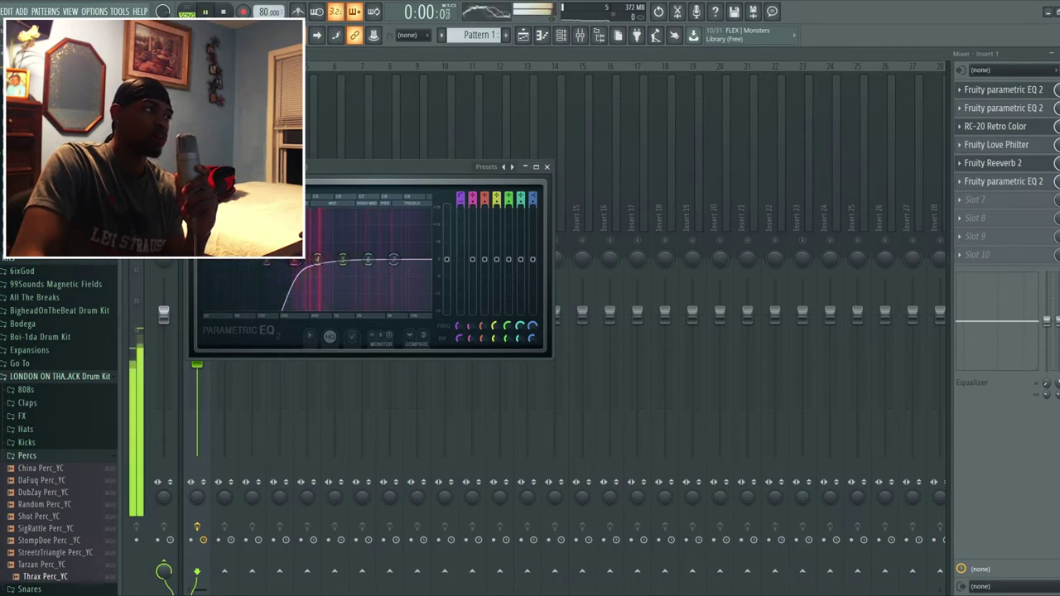
# Load a Fruity parametric EQ 2 with the 40Hz + 18kHz cut preset into slot 1 of mixer Insert 2.
pyautogui.click(567, 36)
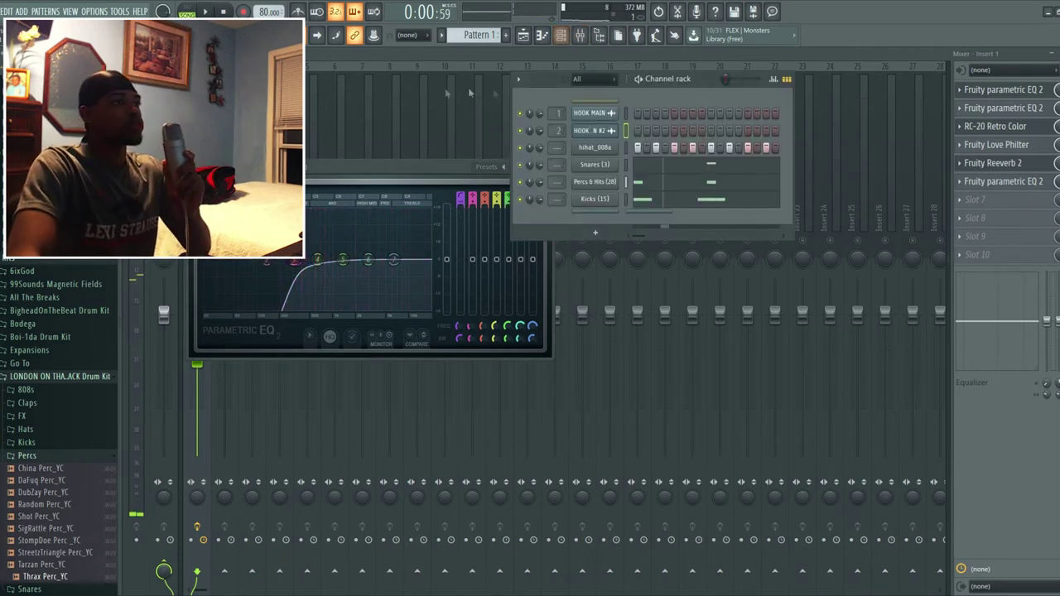
pyautogui.doubleClick(624, 133)
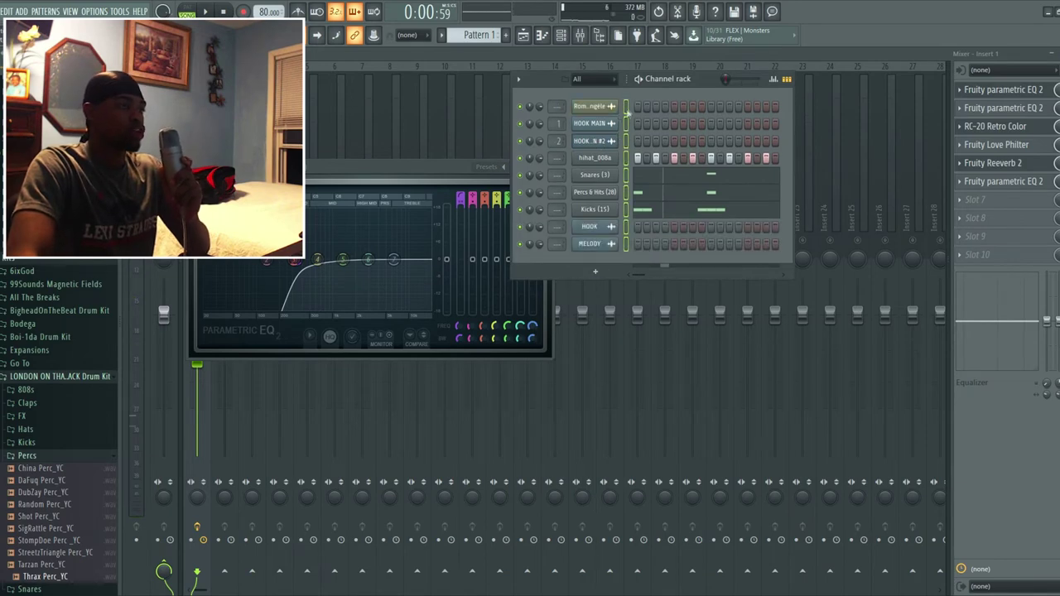
pyautogui.click(224, 122)
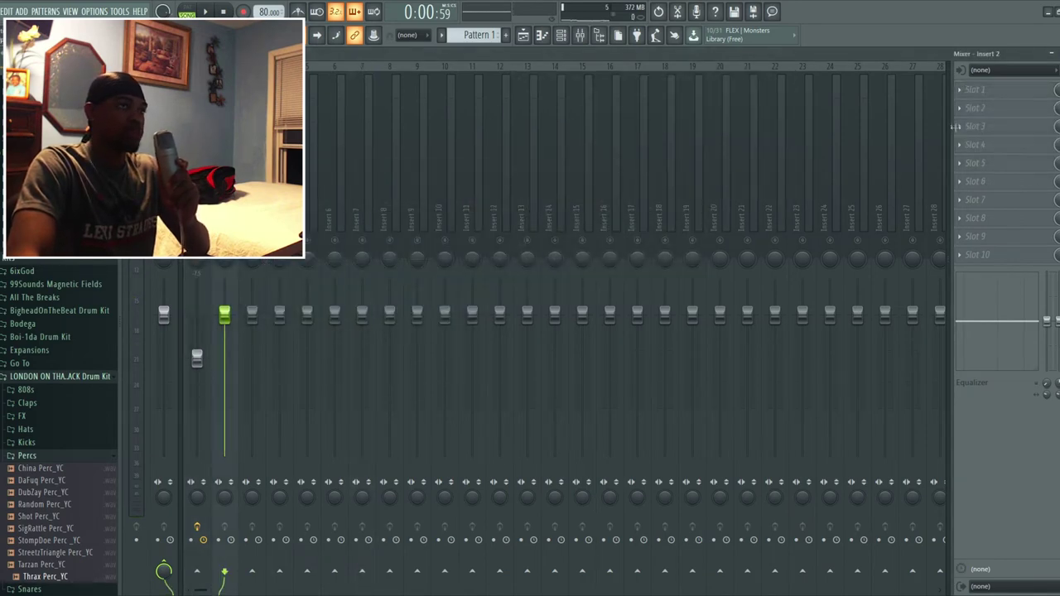
pyautogui.click(563, 36)
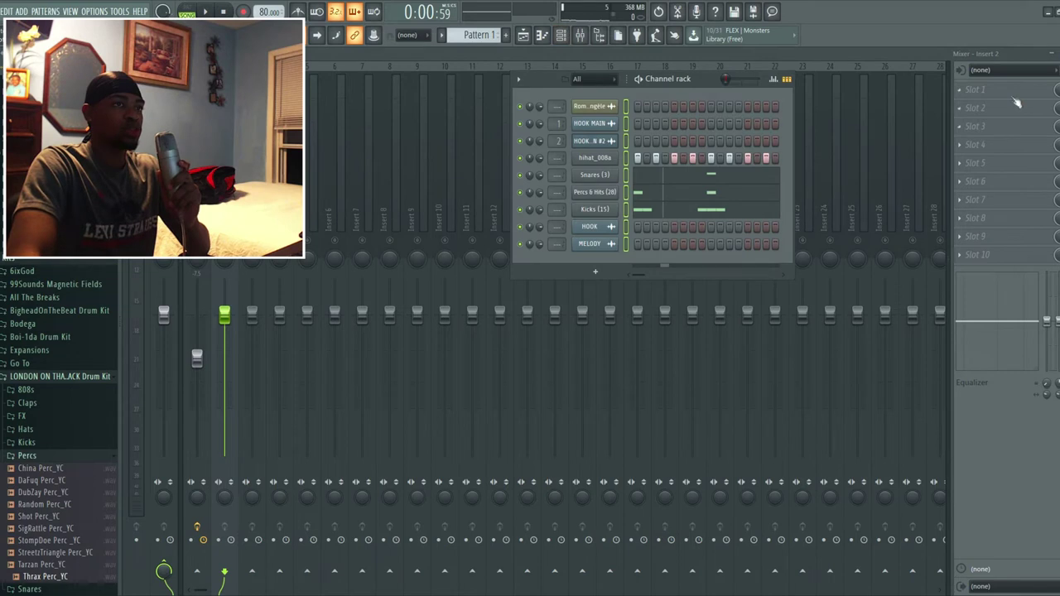
pyautogui.click(1015, 101)
pyautogui.click(913, 73)
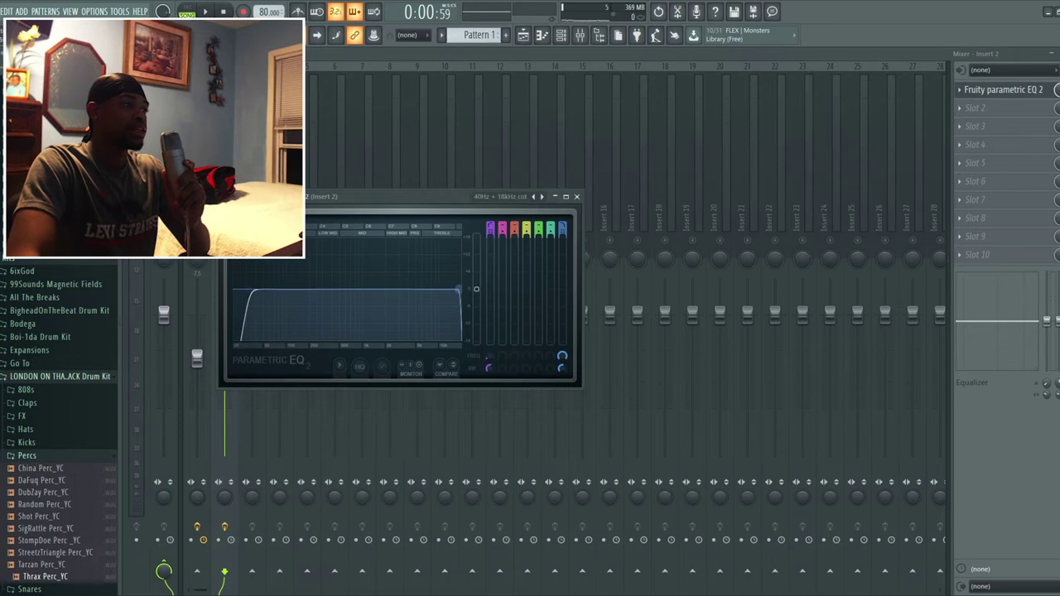
# Lower the high cut of Insert 2's EQ to the low-mid range, raise its output level to maximum and audition the result.
pyautogui.moveTo(458, 291); pyautogui.dragTo(328, 291)
pyautogui.moveTo(485, 292); pyautogui.dragTo(486, 248)
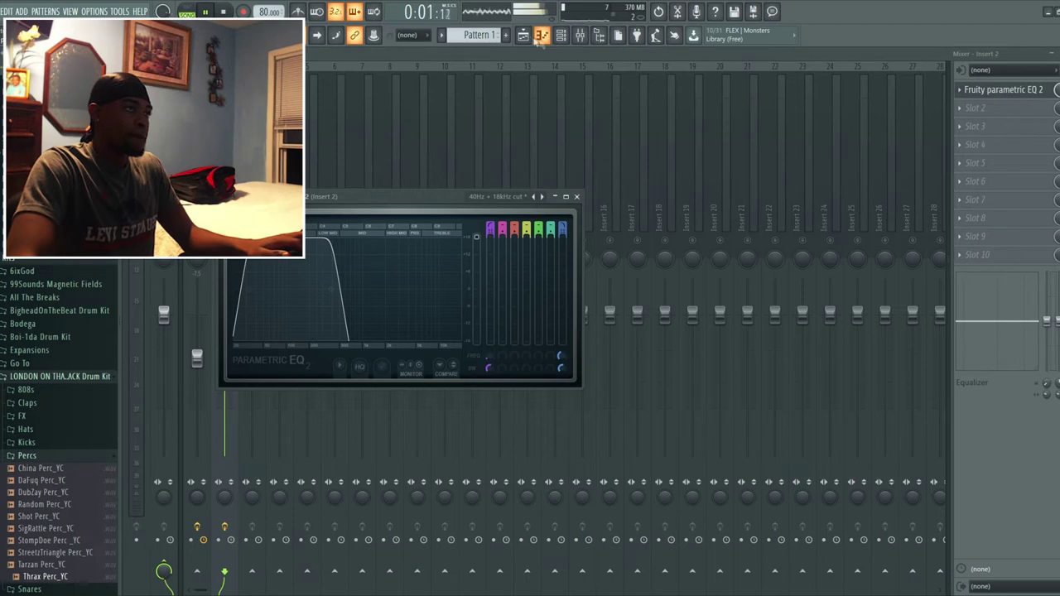
pyautogui.click(541, 37)
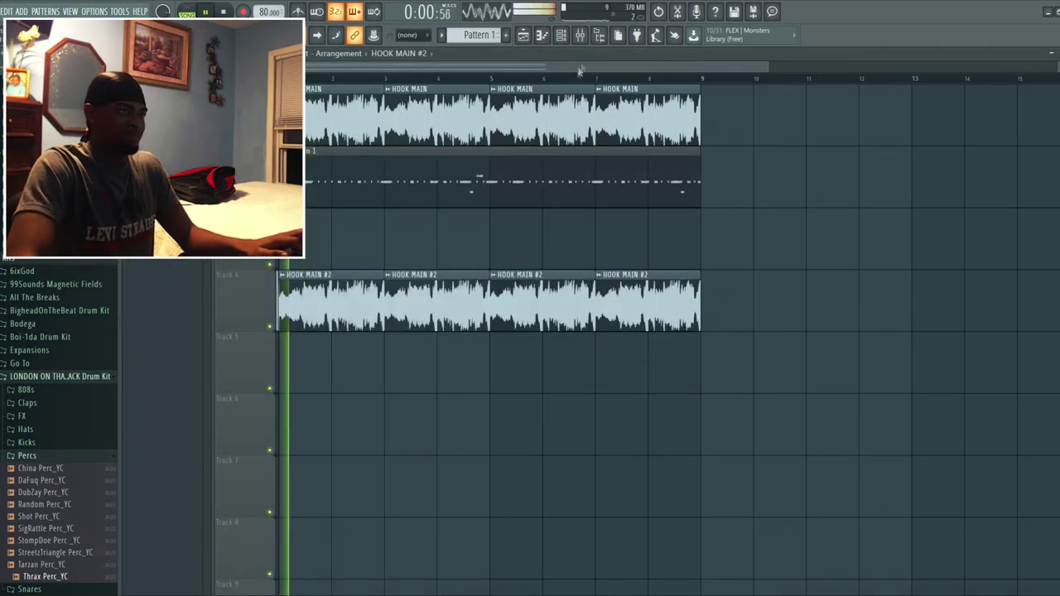
pyautogui.press('space')
pyautogui.click(582, 37)
pyautogui.click(985, 92)
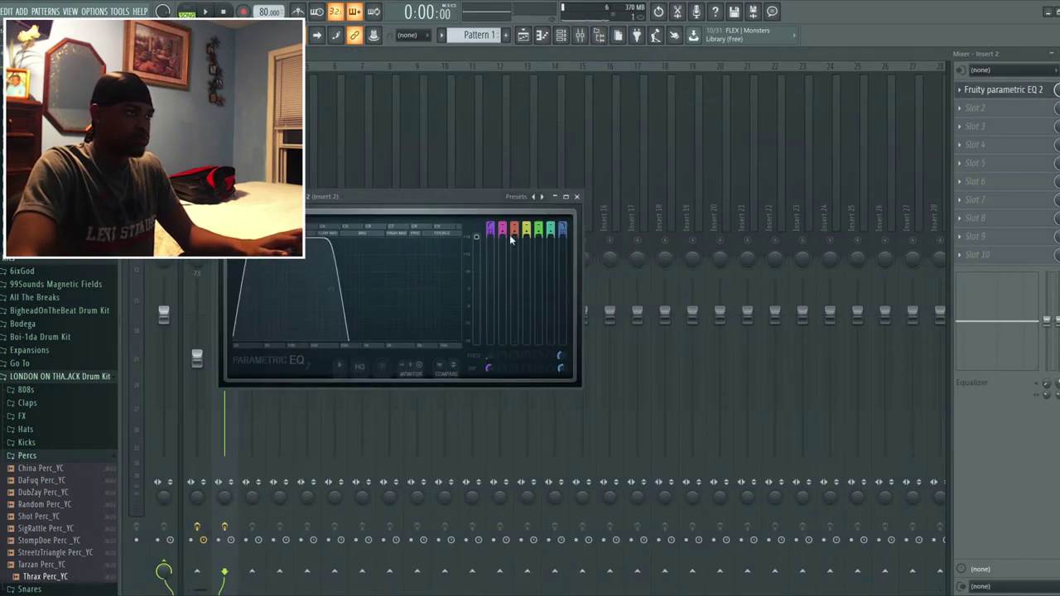
# Return Insert 2's EQ output level to the middle, lower its high cut further during playback, and pull Insert 2's fader level with Insert 1's.
pyautogui.moveTo(476, 237); pyautogui.dragTo(476, 288)
pyautogui.press('space')
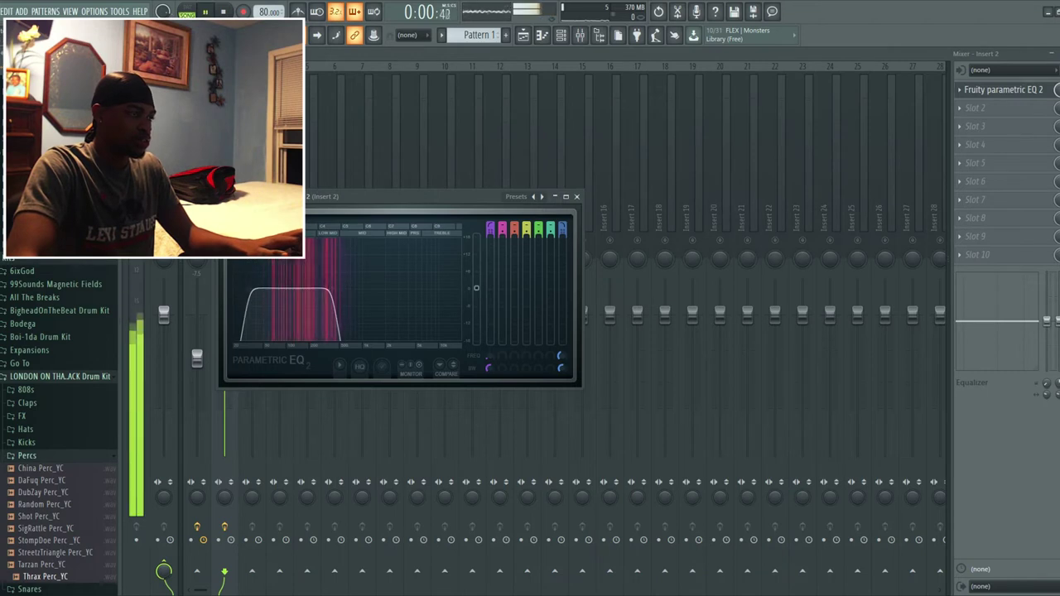
pyautogui.moveTo(331, 288); pyautogui.dragTo(310, 288)
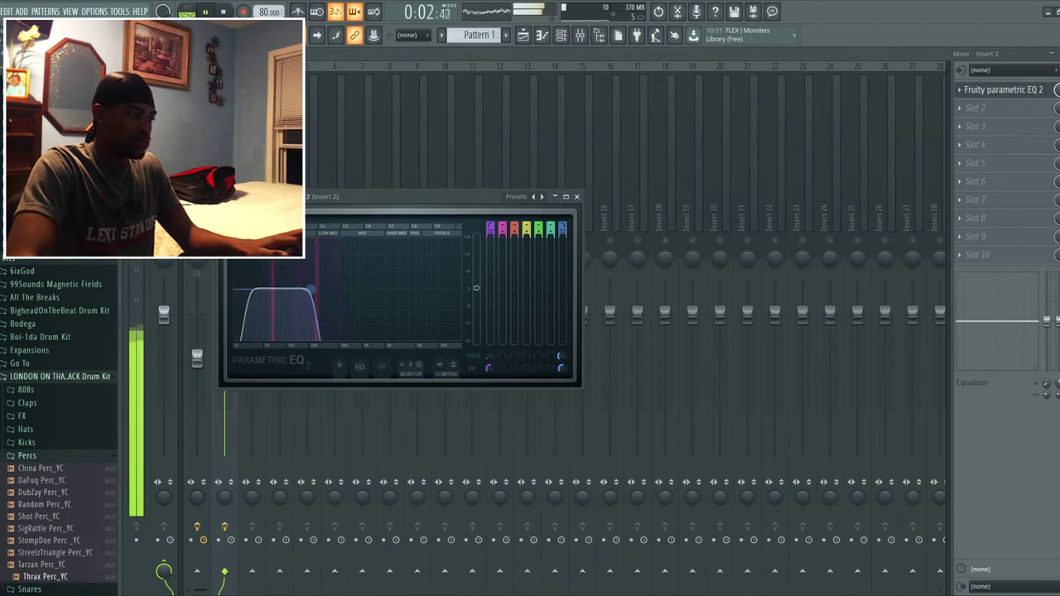
pyautogui.click(576, 196)
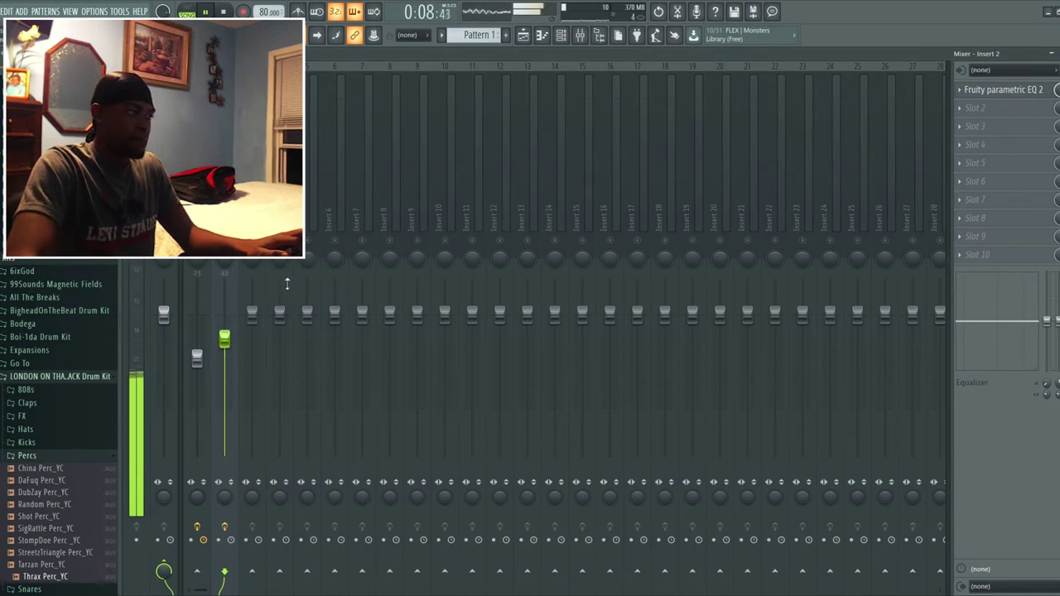
pyautogui.moveTo(223, 338); pyautogui.dragTo(223, 359)
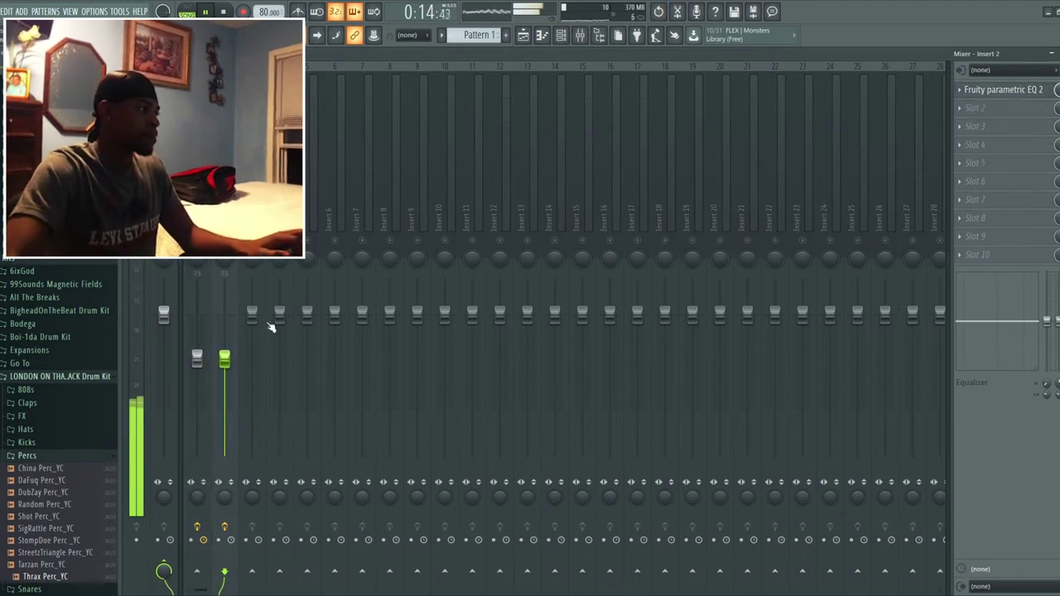
# Browse the London On Tha Track, Pierre Bourne and Young Kico drum kits, and dismiss the HalfTime demo notice on Insert 1.
pyautogui.click(50, 442)
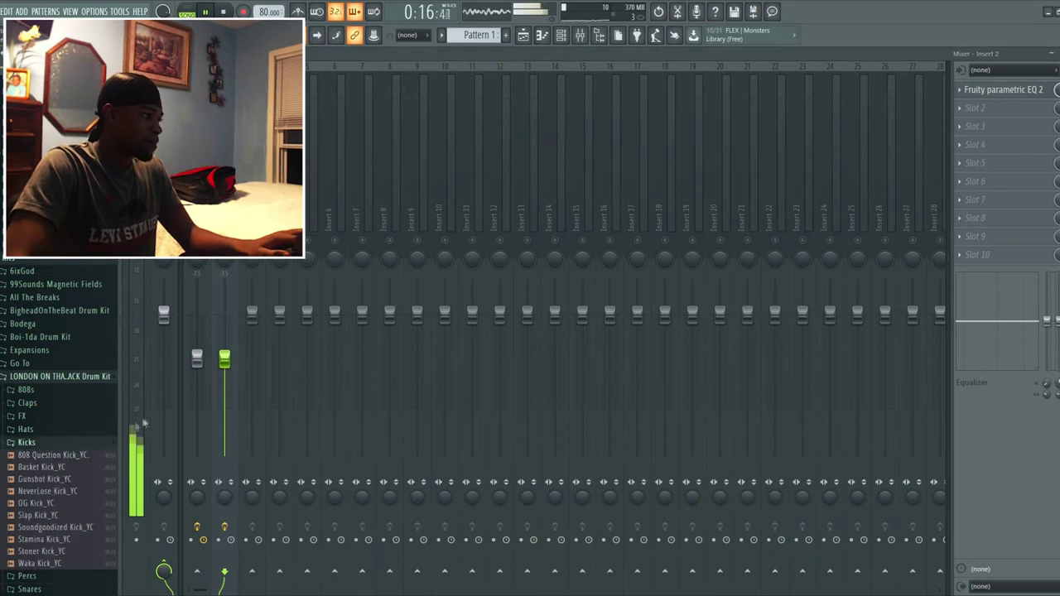
pyautogui.scroll(-5, 63, 366)
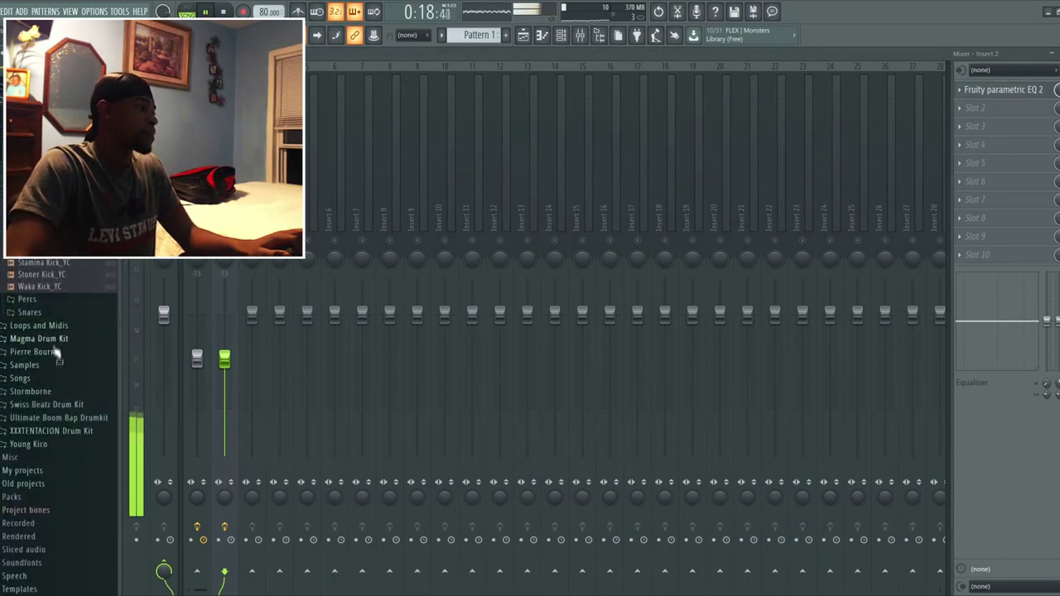
pyautogui.click(197, 217)
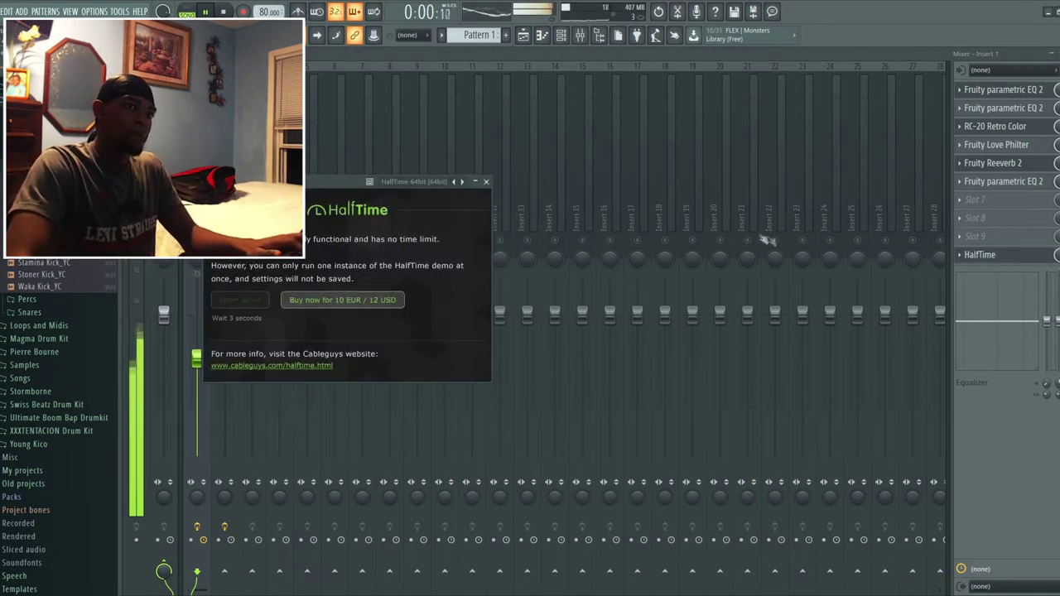
pyautogui.click(487, 182)
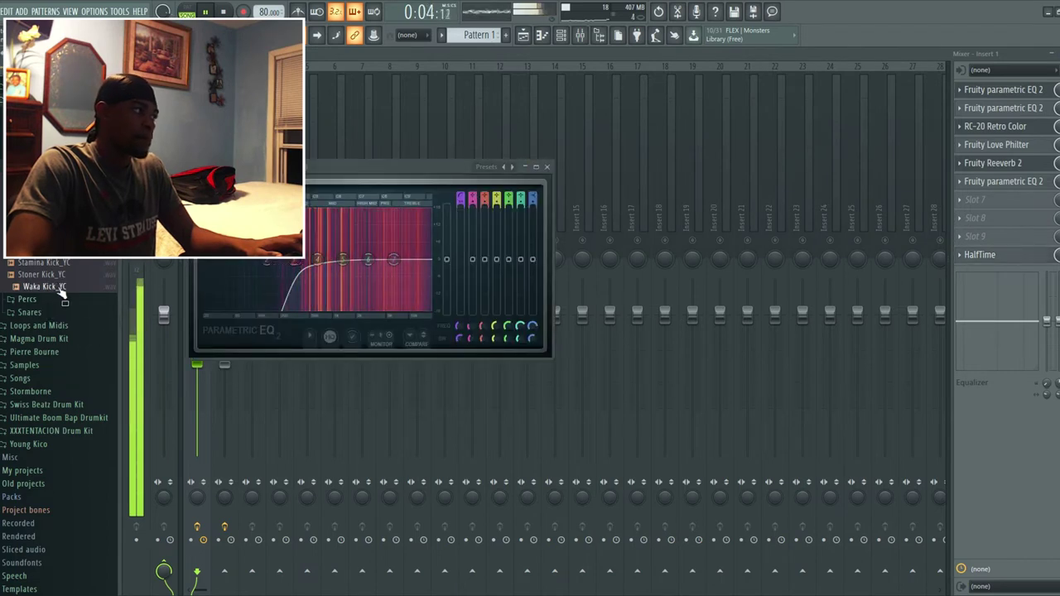
pyautogui.click(37, 352)
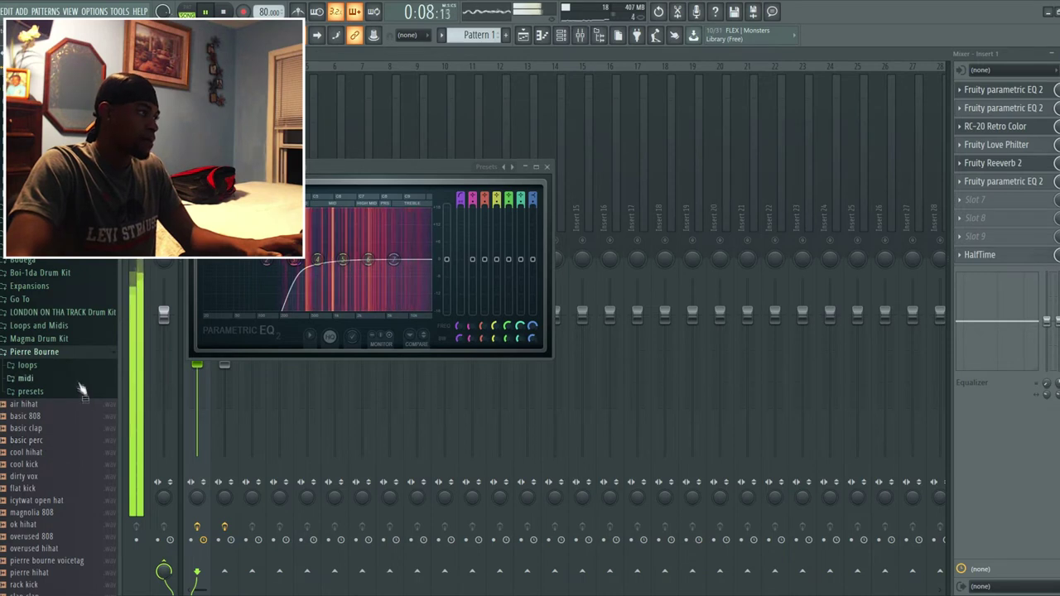
pyautogui.click(64, 352)
pyautogui.click(46, 445)
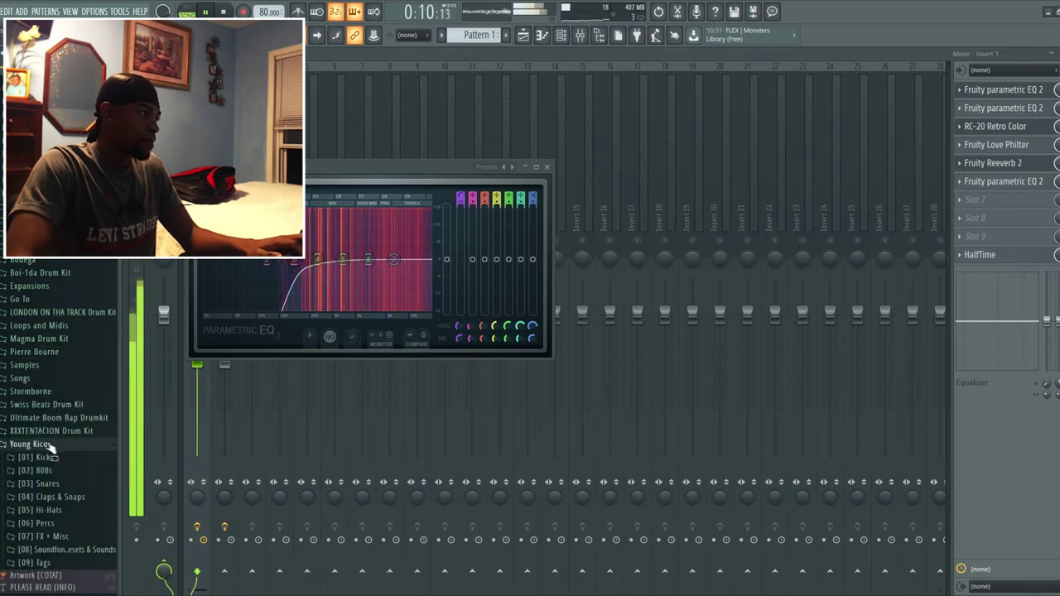
pyautogui.scroll(-3, 71, 530)
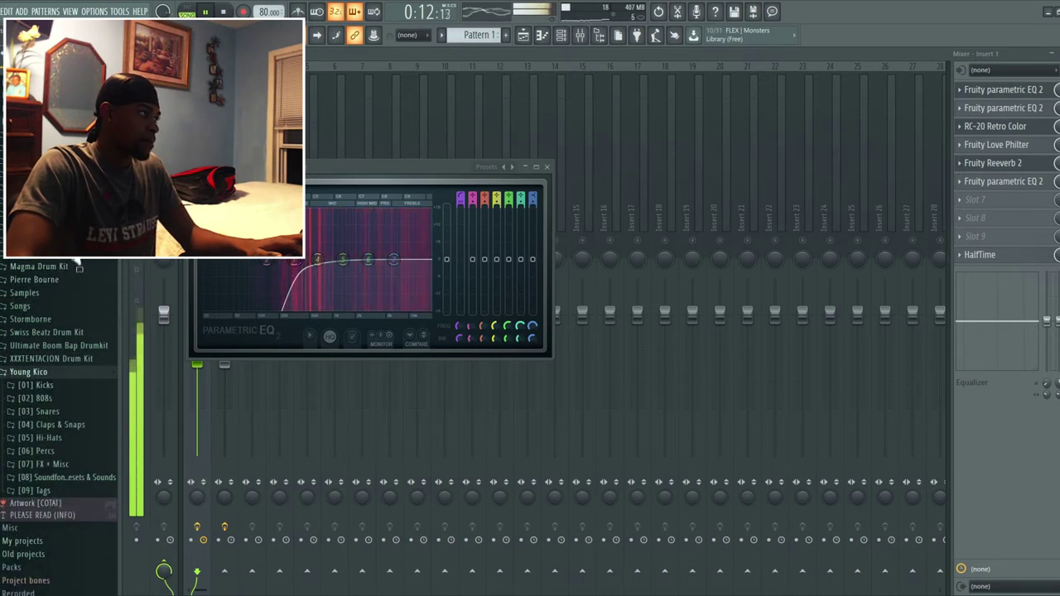
# Audition the Kico Snare 3 (Dirty) sample and look through the kit's other percussion folders, then stop playback.
pyautogui.click(34, 411)
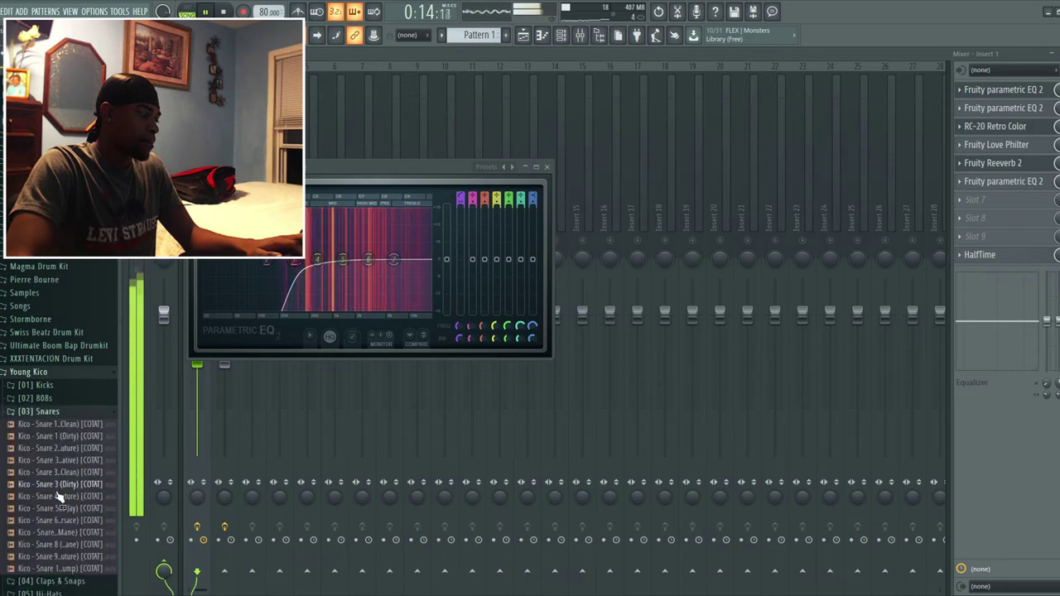
pyautogui.click(58, 485)
pyautogui.scroll(-6, 67, 489)
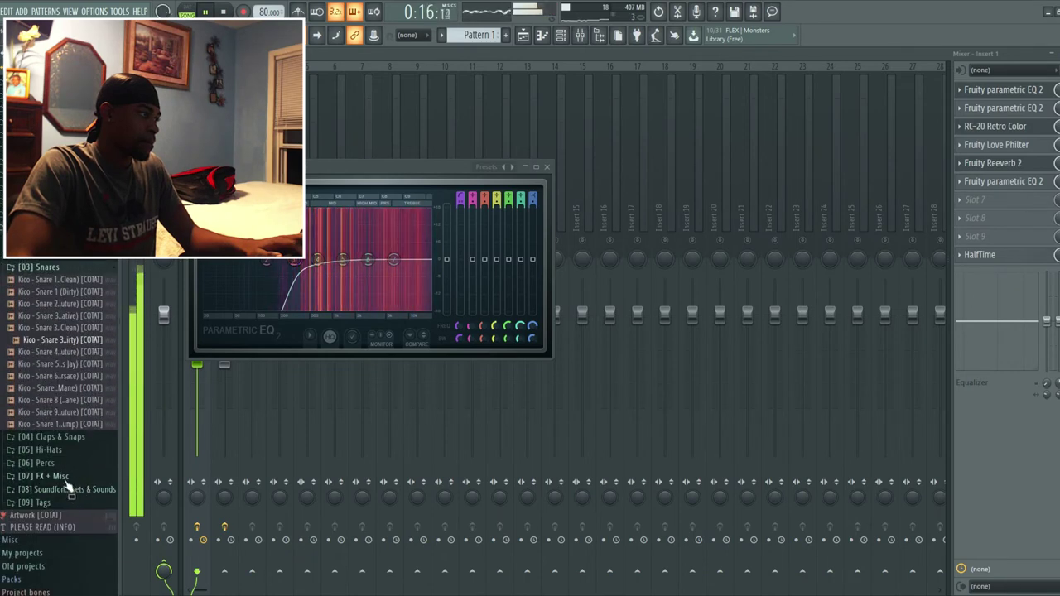
pyautogui.press('space')
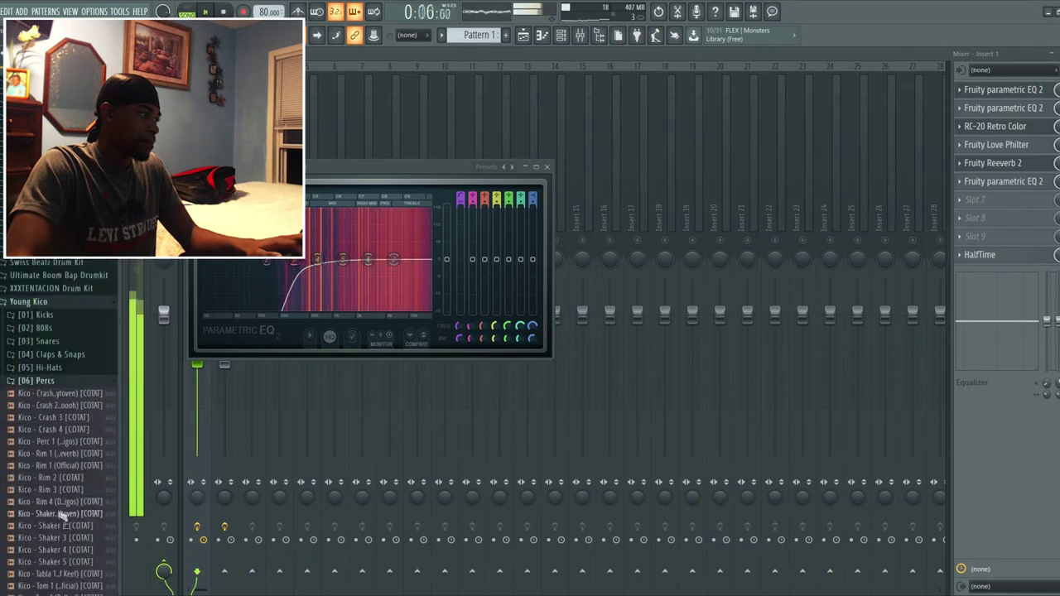
pyautogui.scroll(-3, 66, 546)
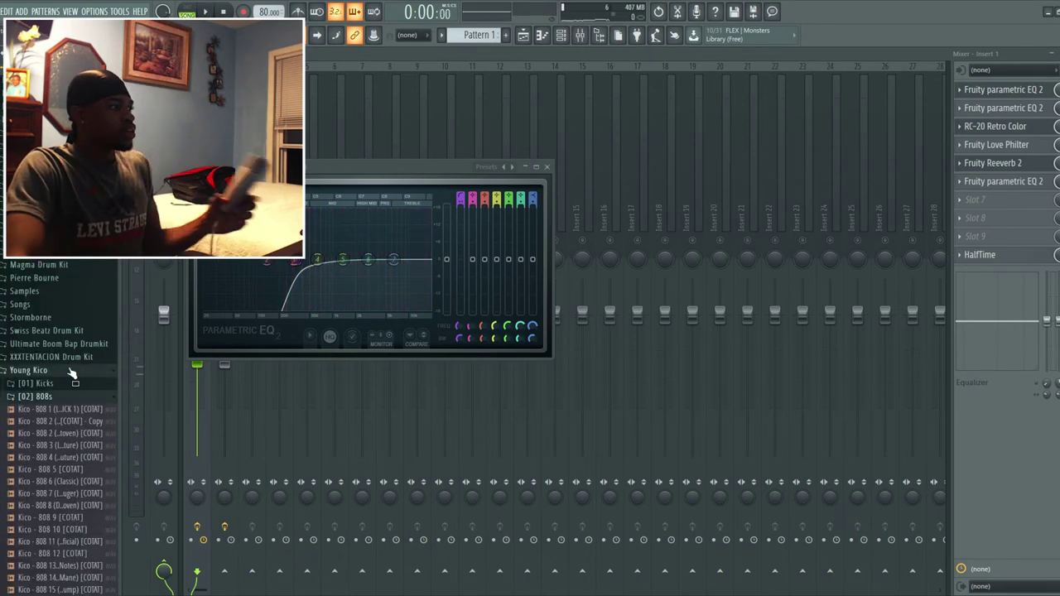
# Find the TR808 Conga in the Percussion folder and add it to the channel rack below Kicks.
pyautogui.click(71, 372)
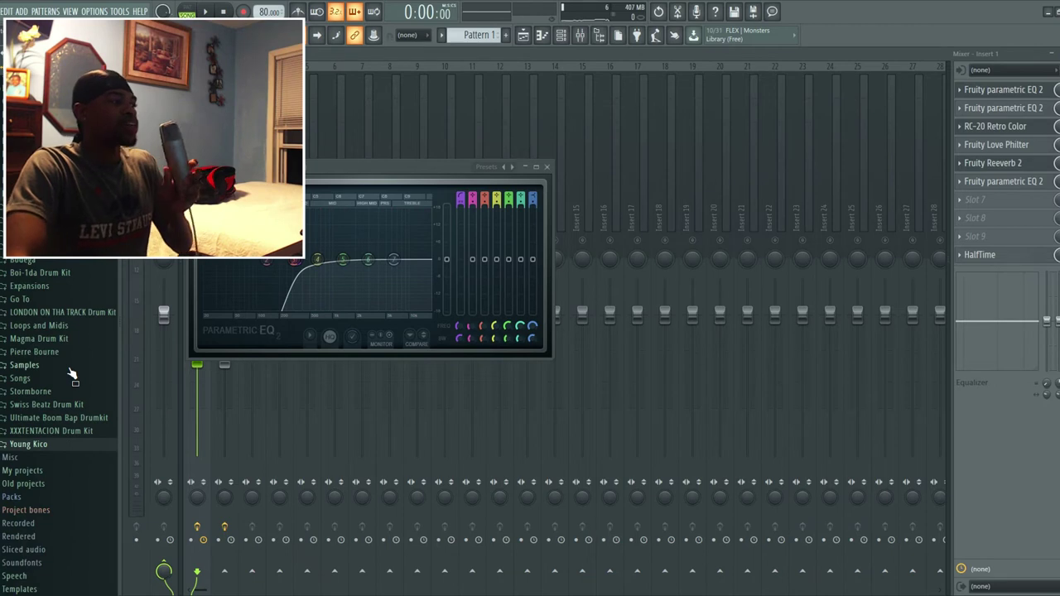
pyautogui.click(58, 443)
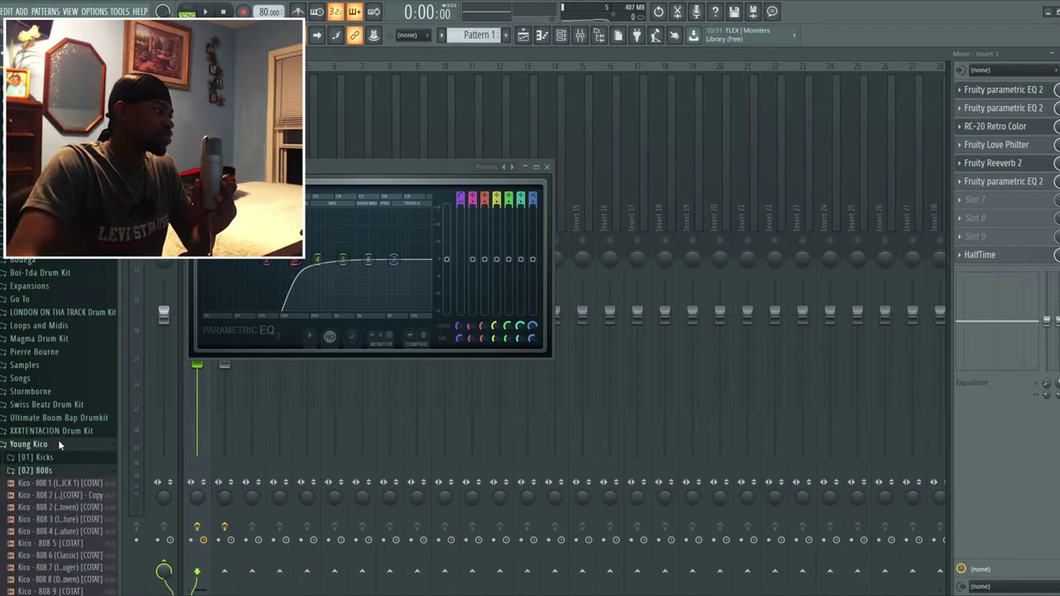
pyautogui.click(61, 207)
pyautogui.click(44, 286)
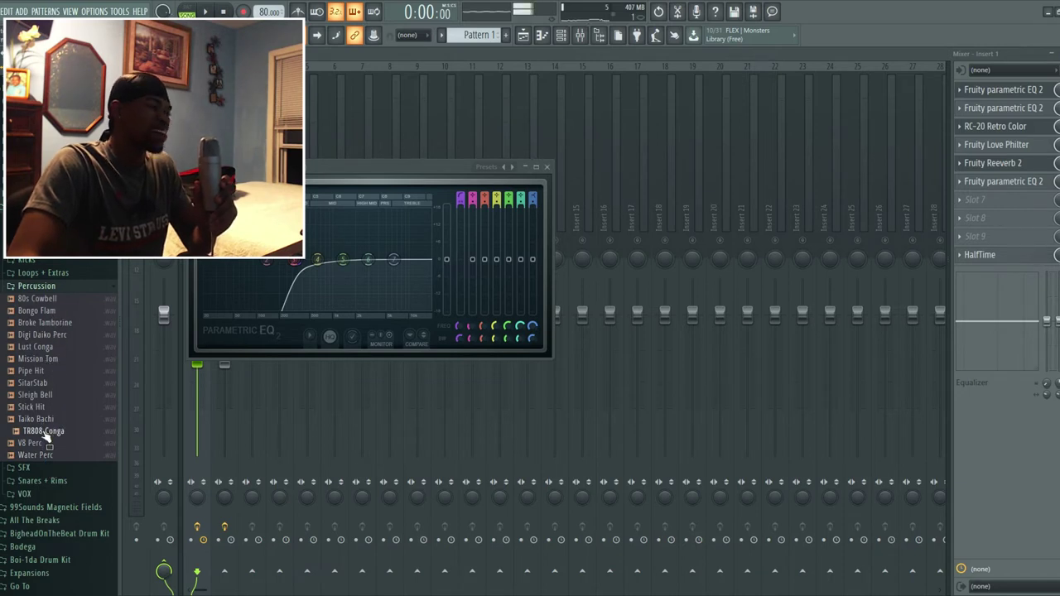
pyautogui.click(579, 35)
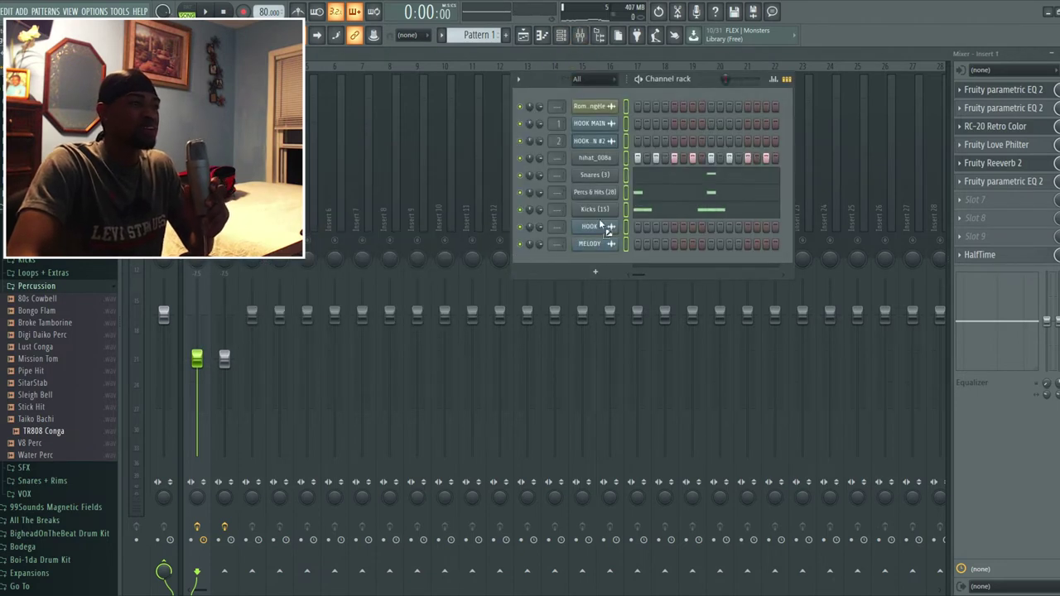
pyautogui.moveTo(601, 225); pyautogui.dragTo(601, 222)
# Audition the beat with the conga and record a live TR808 Conga part over the song.
pyautogui.click(206, 12)
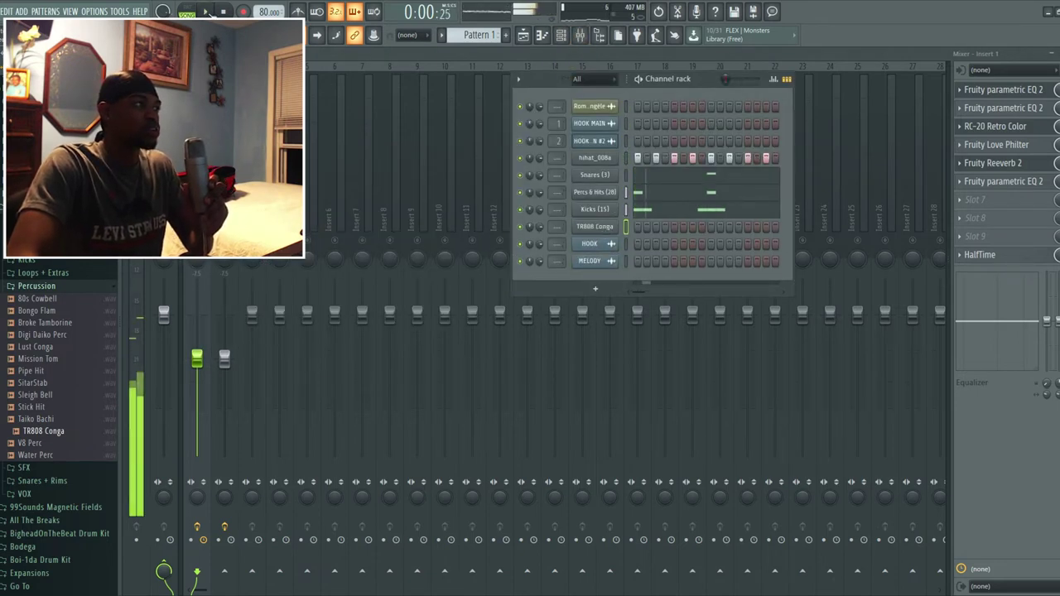
pyautogui.press('space')
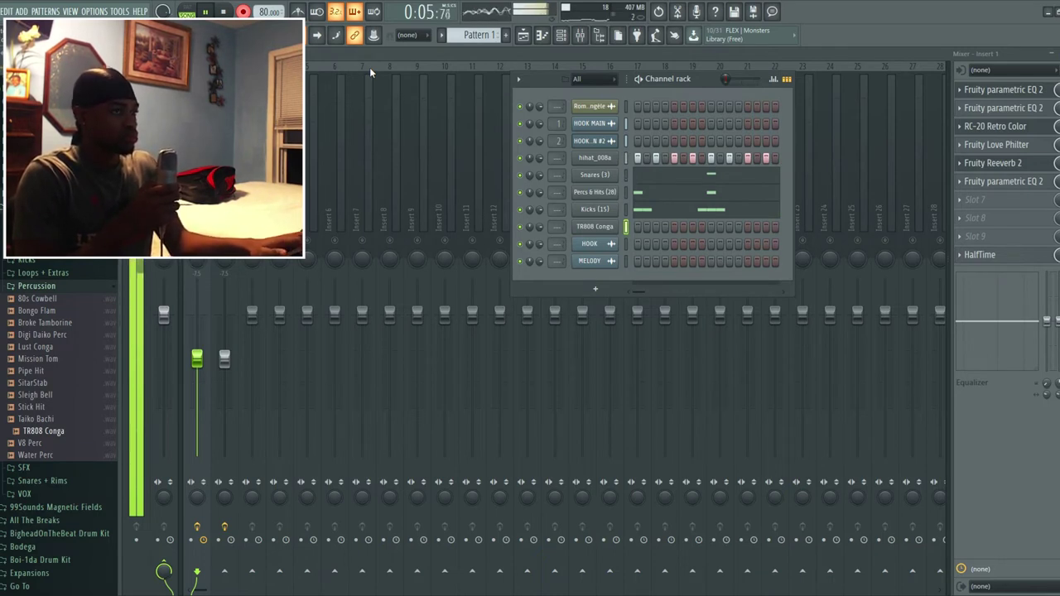
pyautogui.press('space')
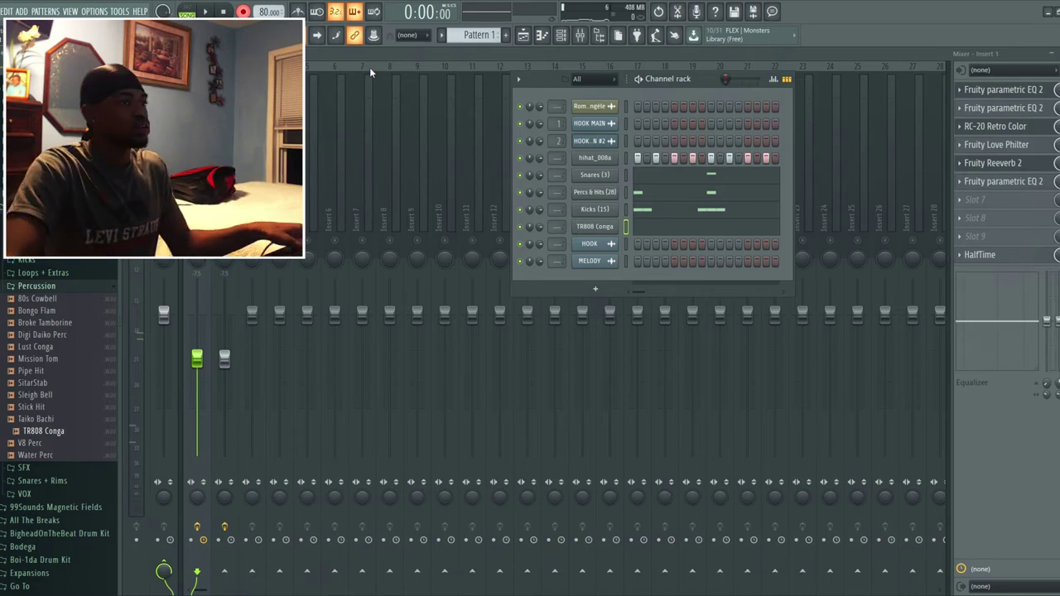
# Arrange the TR808 Conga hits one bar apart in the piano roll and delete the extra hit near the end of bar 2.
pyautogui.press('F7')
pyautogui.press('space')
pyautogui.click(283, 267)
pyautogui.moveTo(370, 266); pyautogui.dragTo(289, 263)
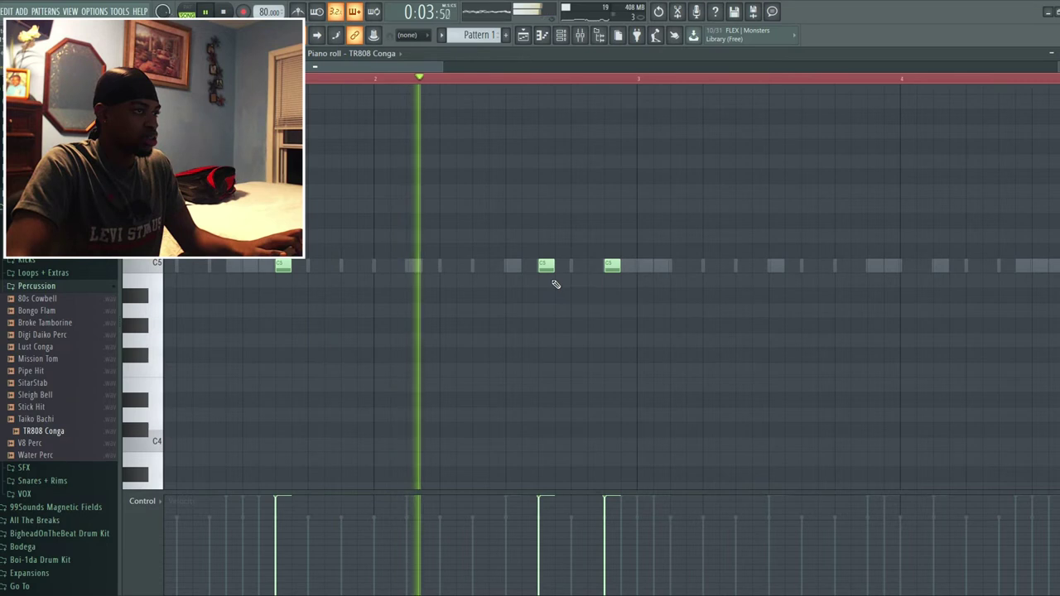
pyautogui.moveTo(551, 269)
pyautogui.mouseDown()
pyautogui.moveTo(746, 372)
pyautogui.moveTo(768, 327)
pyautogui.moveTo(818, 278)
pyautogui.moveTo(816, 265)
pyautogui.mouseUp()
pyautogui.rightClick(612, 266)
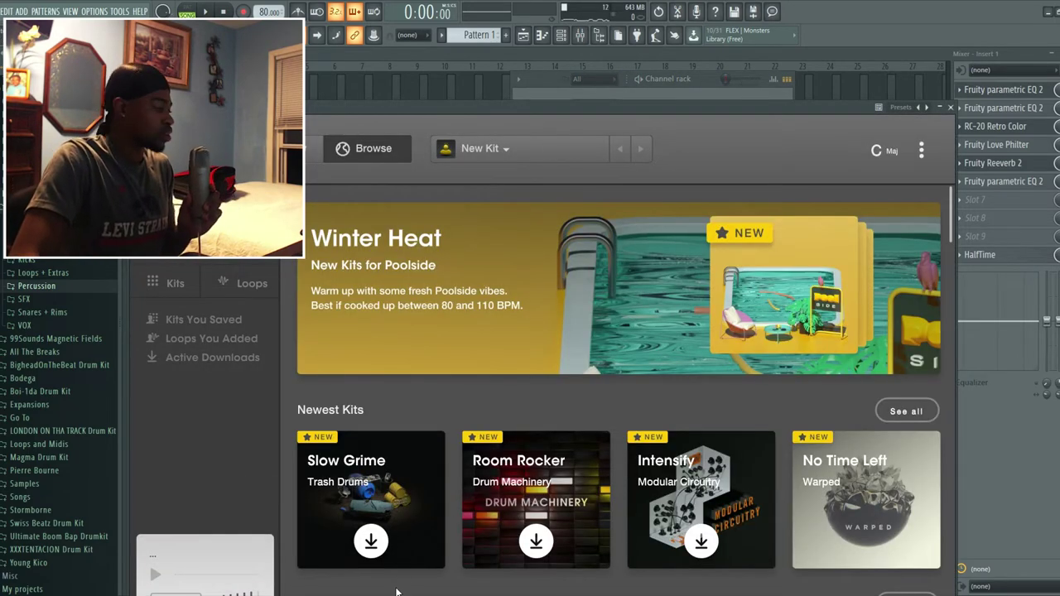
# Check the Arcade channel in the channel rack and set Arcade's session key to F# Maj.
pyautogui.click(562, 37)
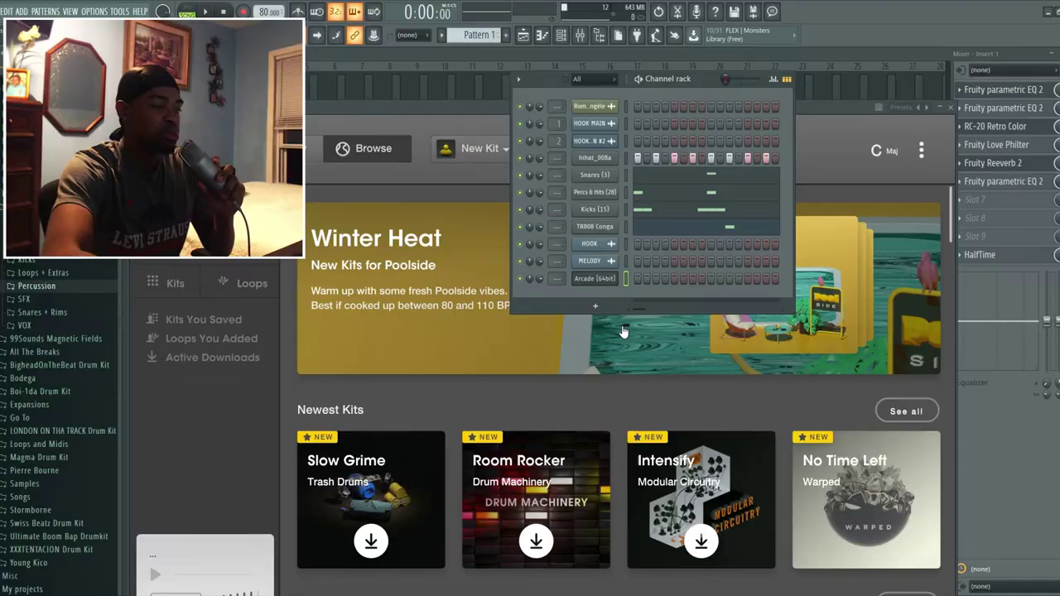
pyautogui.click(884, 151)
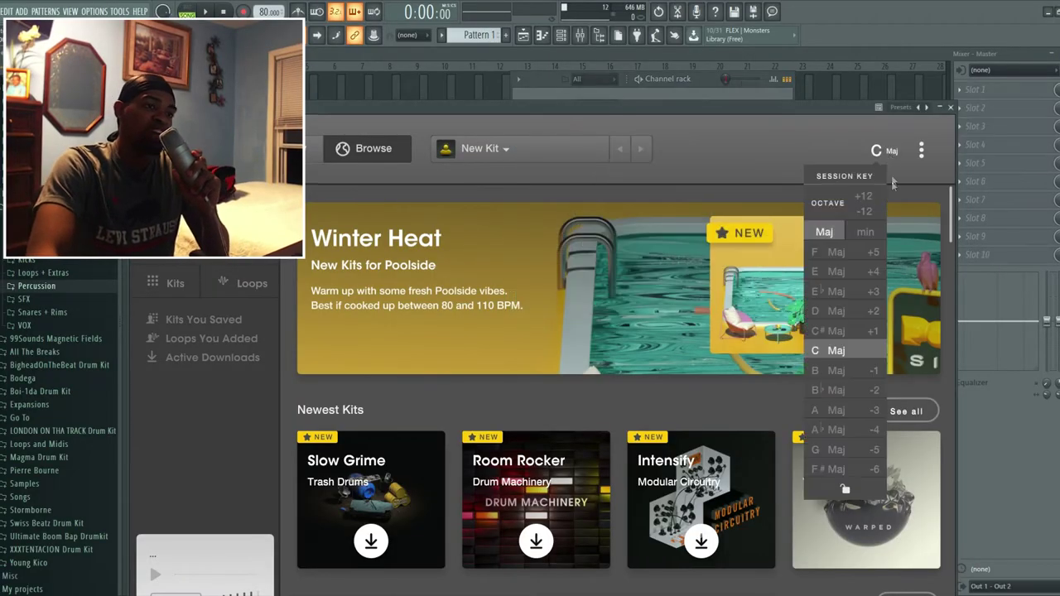
pyautogui.click(836, 469)
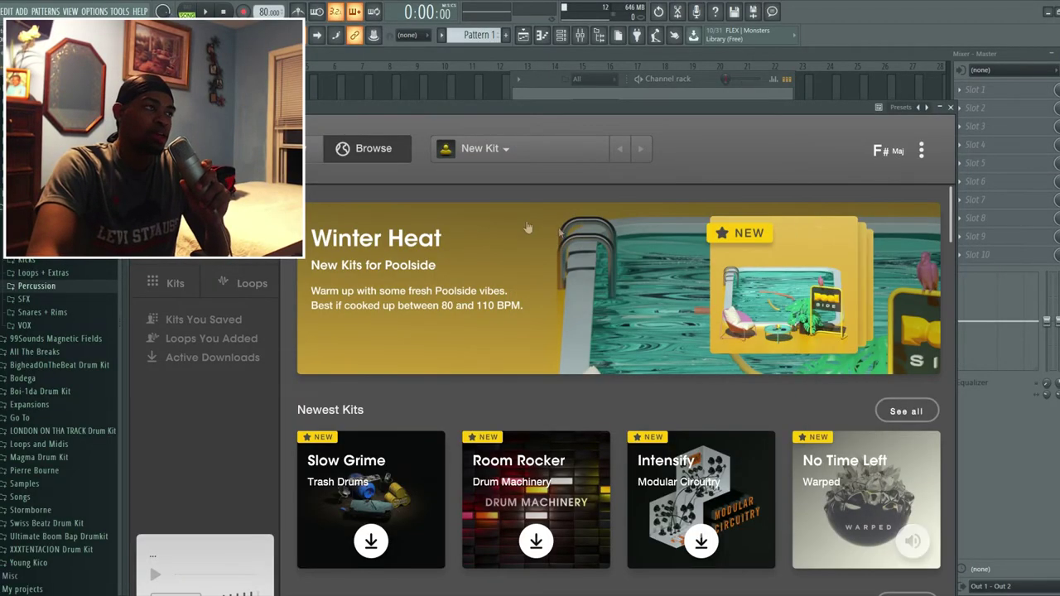
# Browse Arcade's kit list, load the Vapor Choir kit and start song playback.
pyautogui.click(480, 149)
pyautogui.click(541, 278)
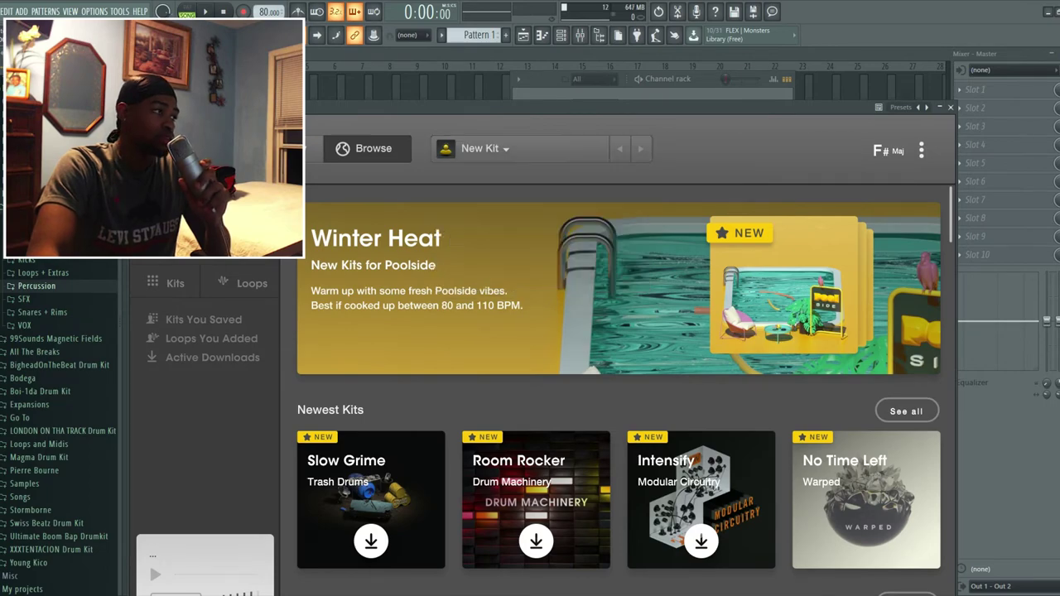
pyautogui.scroll(-10, 641, 349)
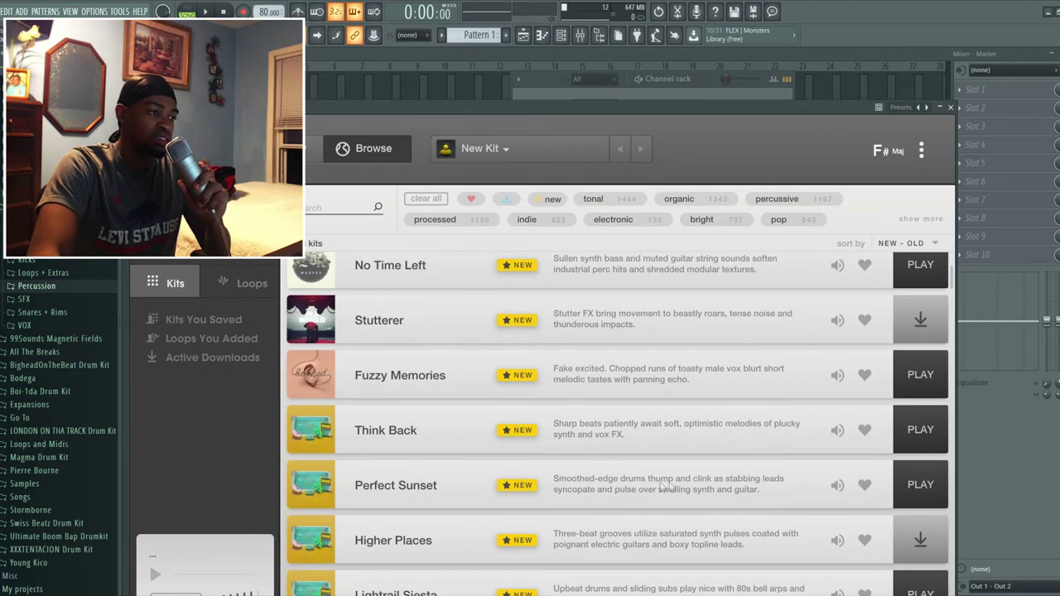
pyautogui.scroll(-15, 641, 350)
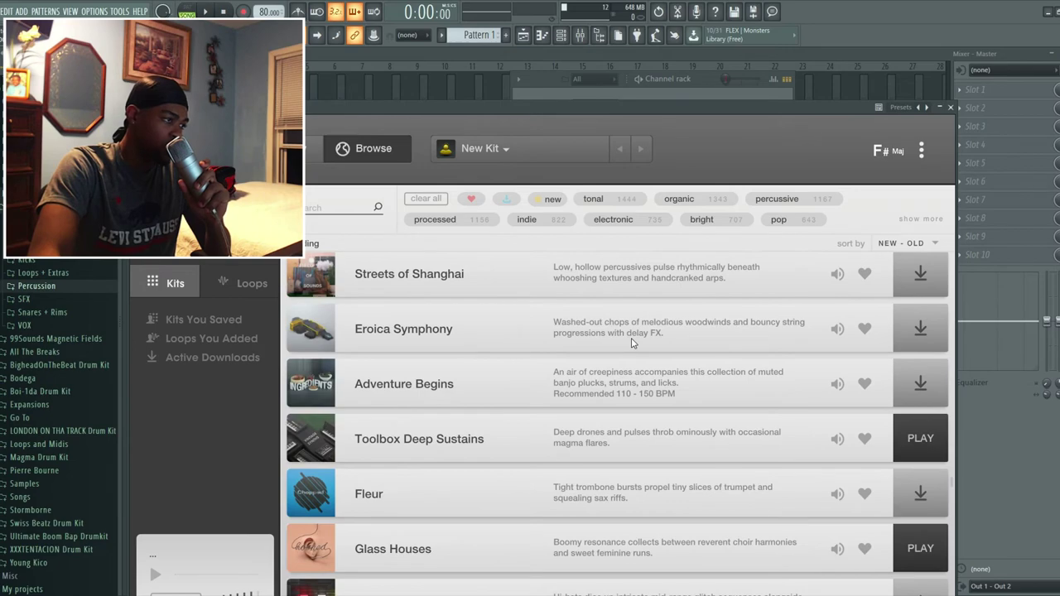
pyautogui.scroll(5, 622, 339)
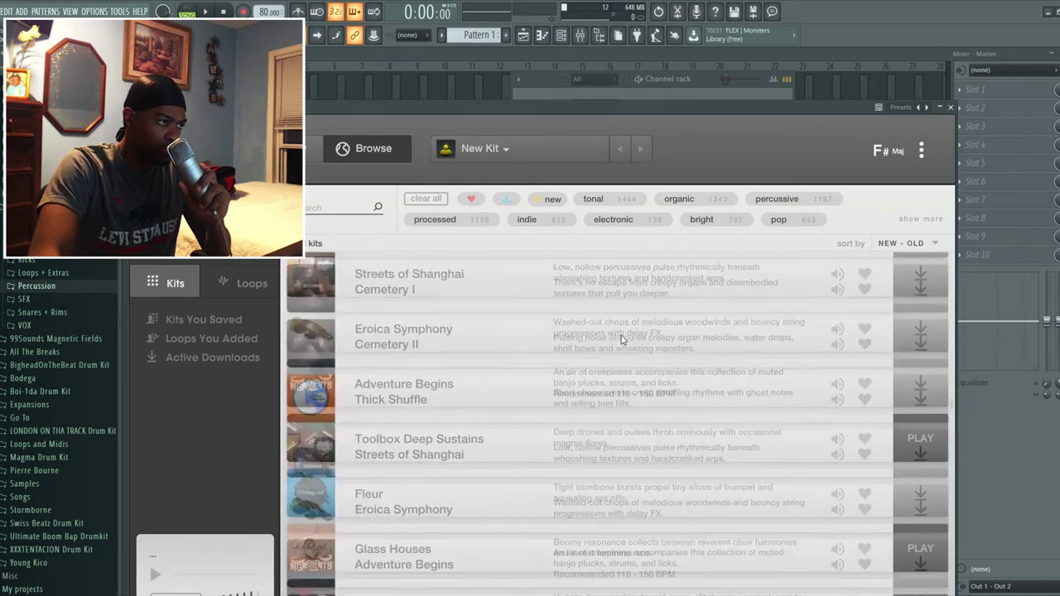
pyautogui.scroll(10, 632, 346)
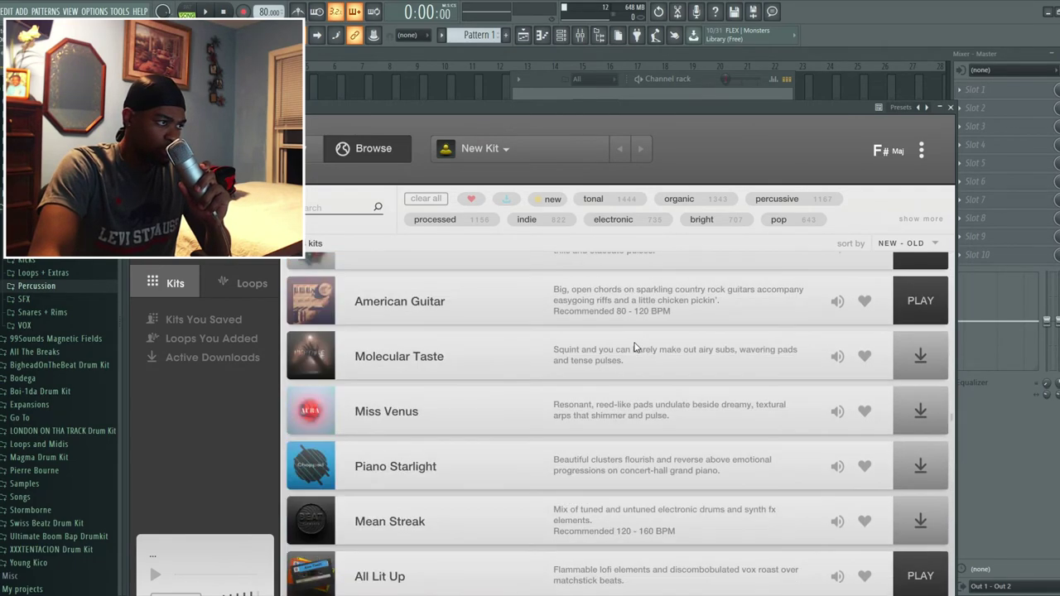
pyautogui.click(904, 320)
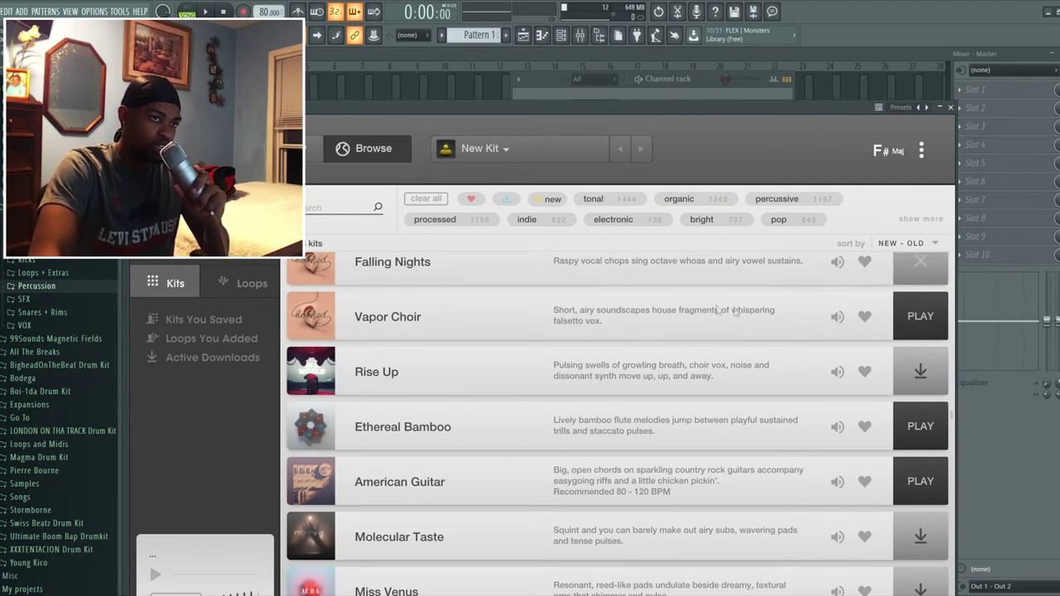
pyautogui.click(919, 317)
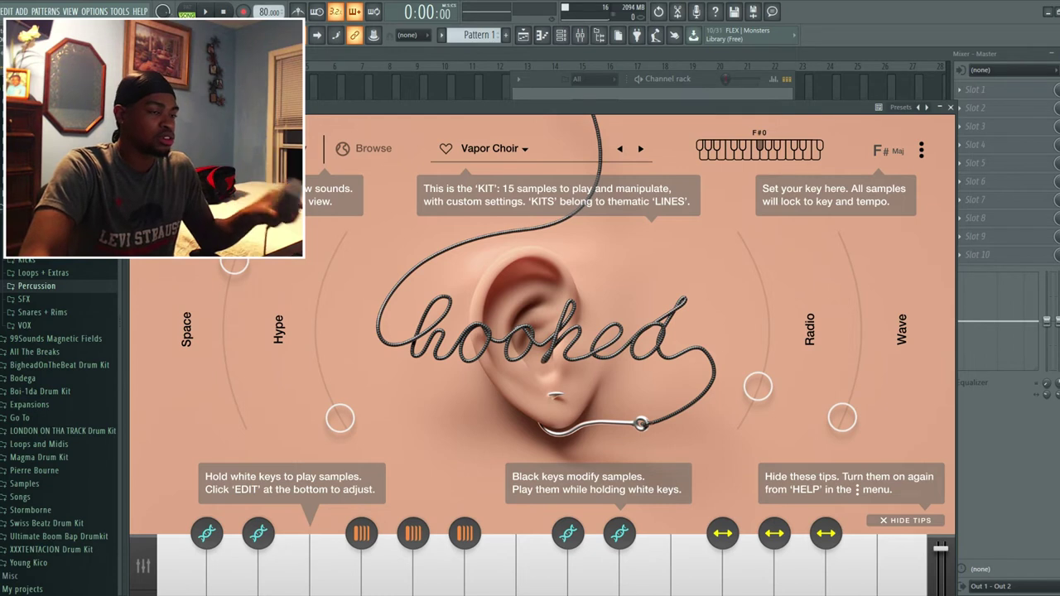
pyautogui.press('space')
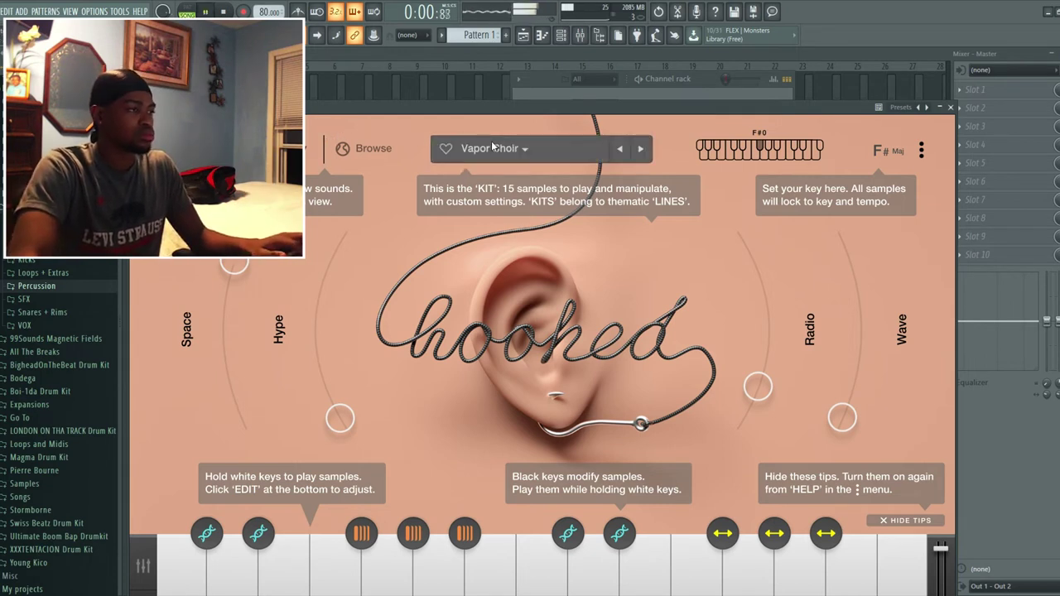
# Audition the Vapor Choir kit with the song and change Arcade's session key to E Maj.
pyautogui.press('space')
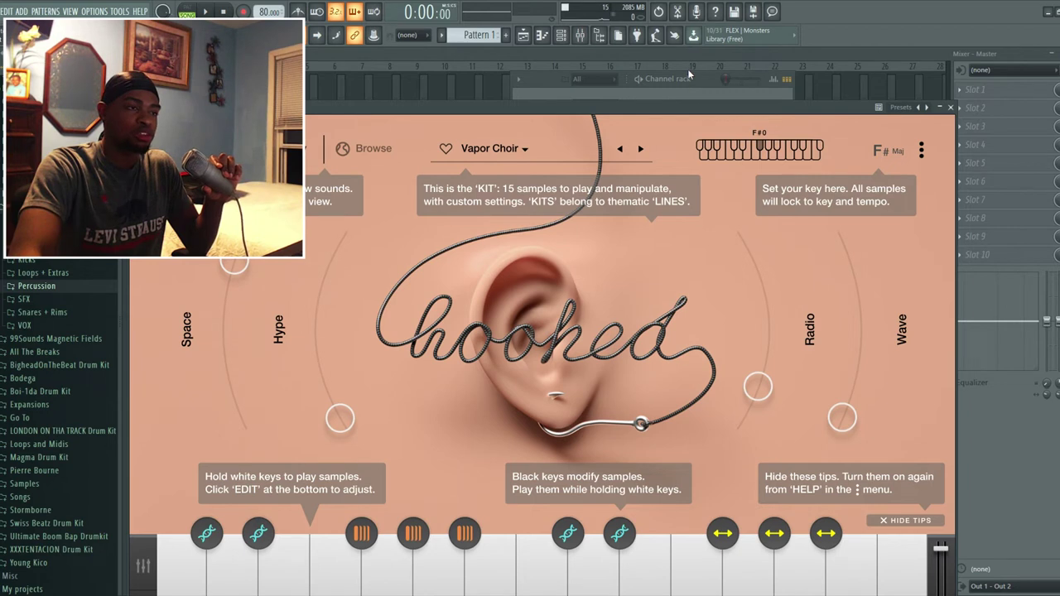
pyautogui.press('space')
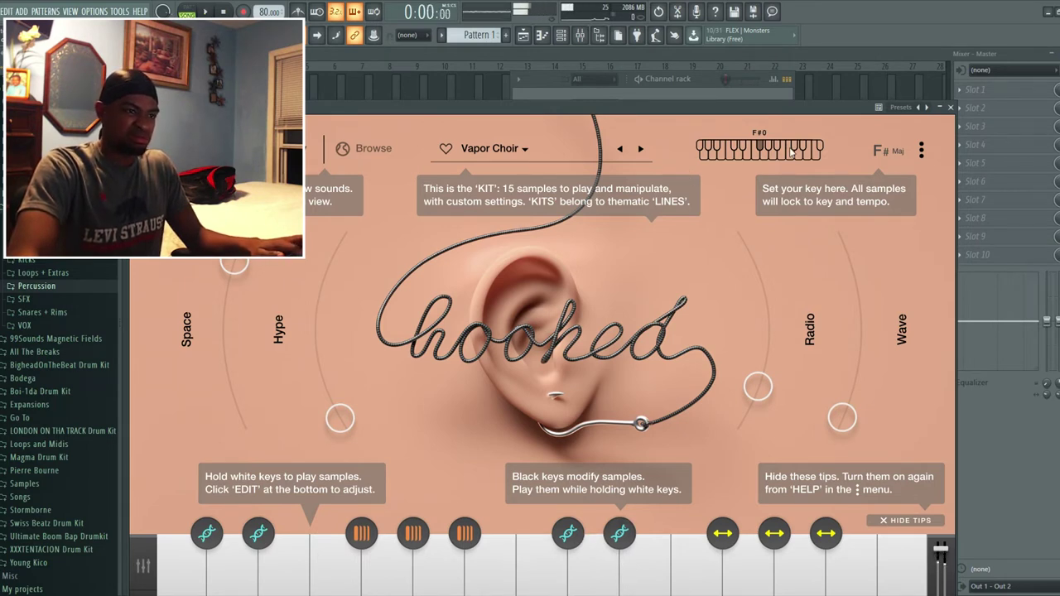
pyautogui.moveTo(784, 150); pyautogui.dragTo(798, 150)
pyautogui.press('space')
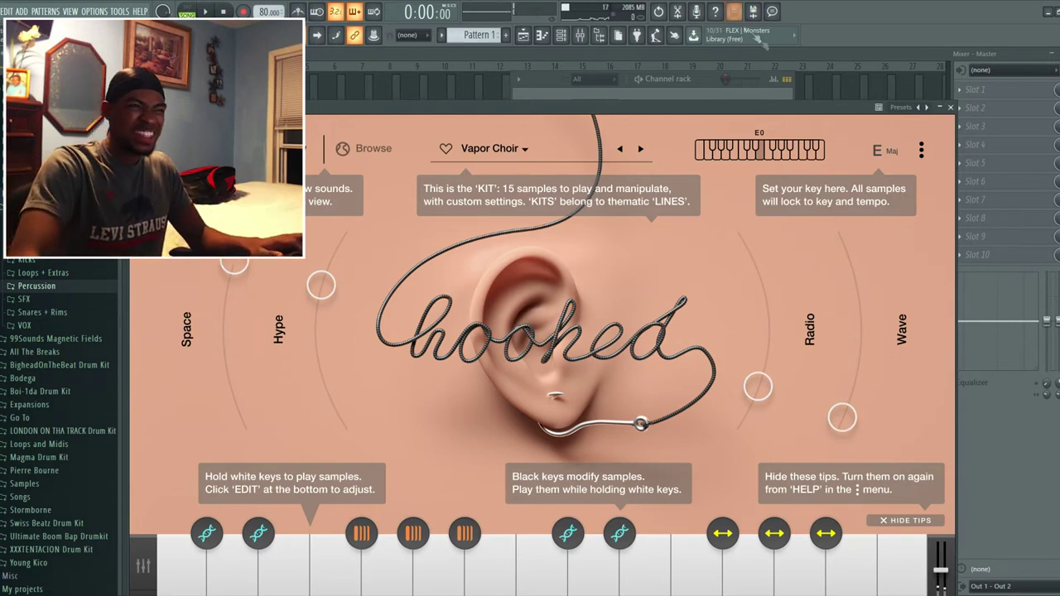
# Open Arcade's piano roll, play the recorded vocal part, and quantize all its notes to one-step lengths.
pyautogui.click(950, 108)
pyautogui.press('F7')
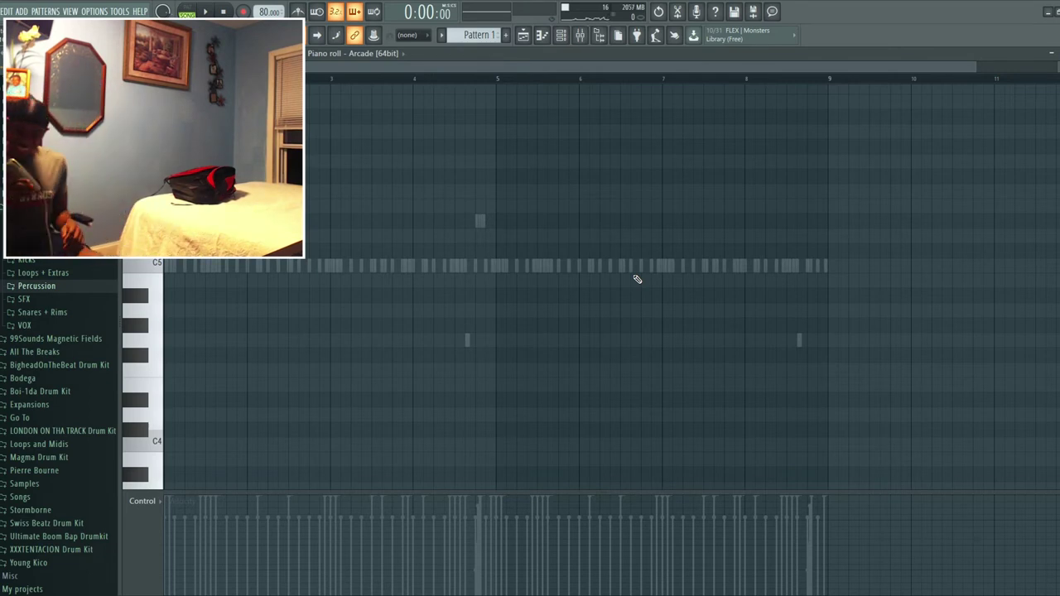
pyautogui.press('space')
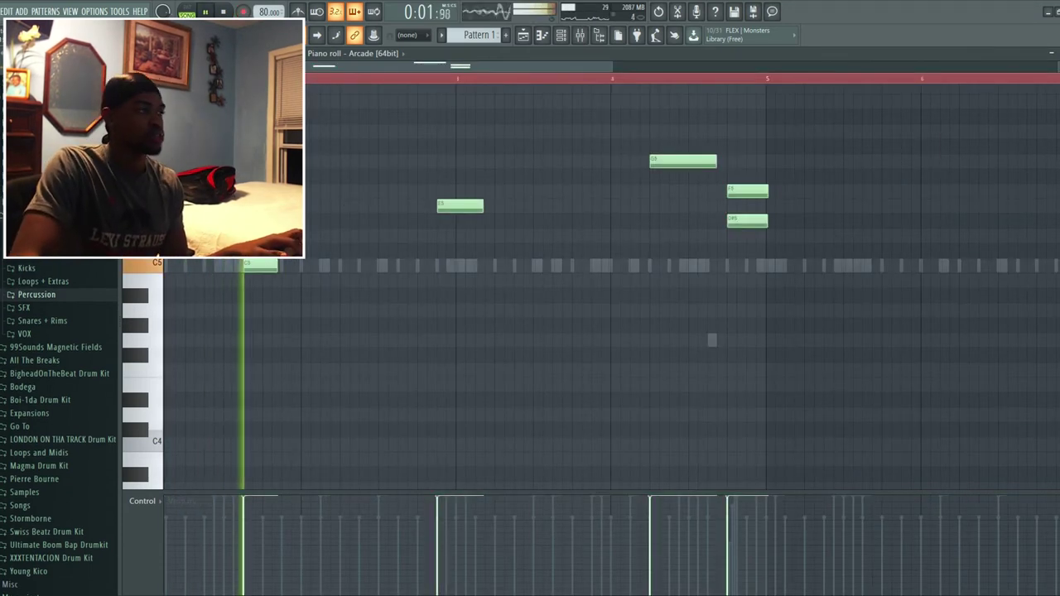
pyautogui.scroll(1, 302, 261)
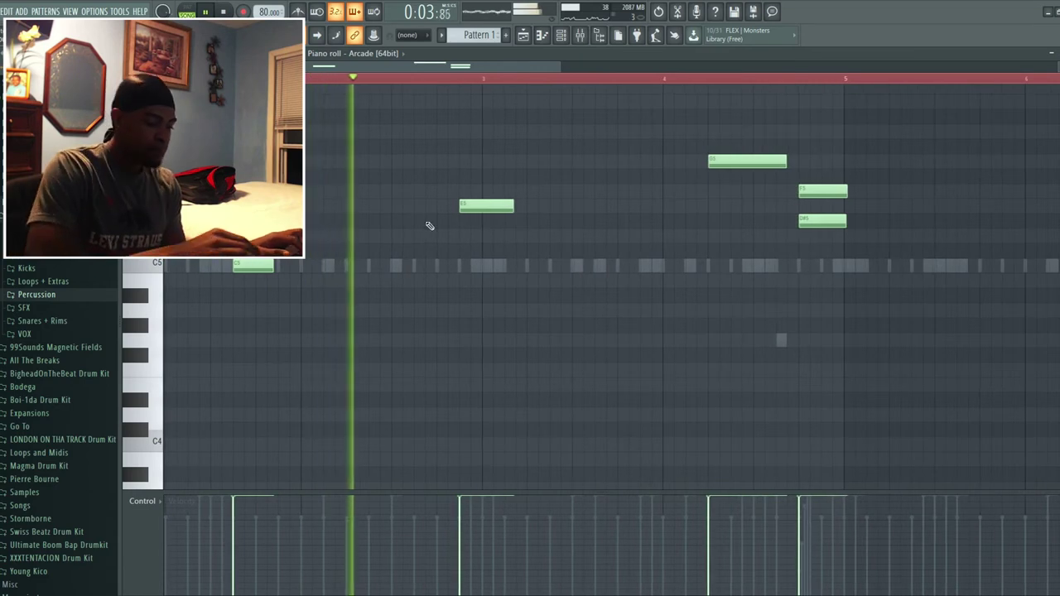
pyautogui.hotkey('ctrl', 'a')
pyautogui.hotkey('ctrl', 'q')
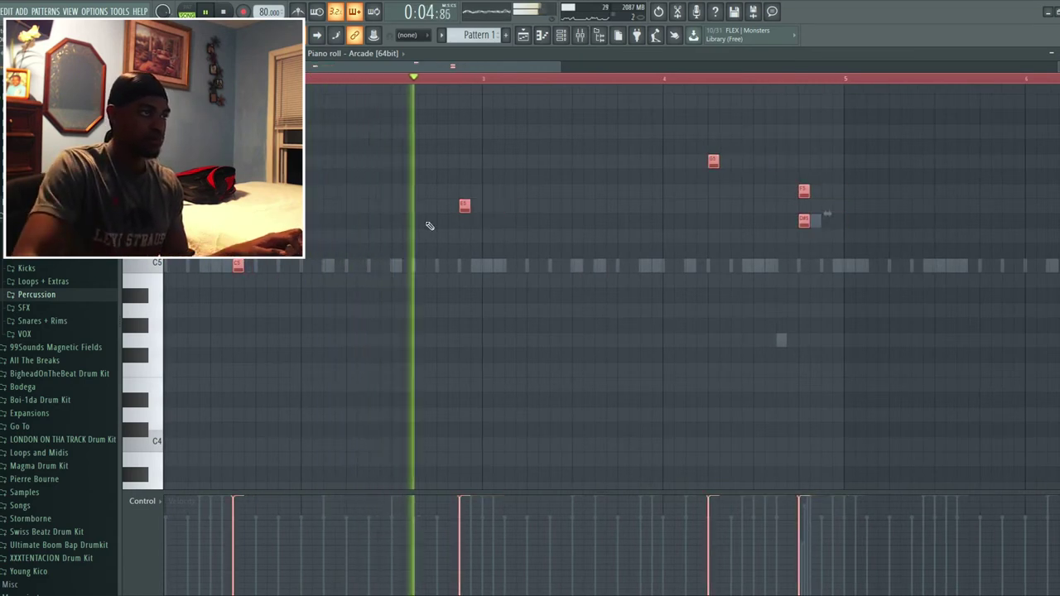
# Lengthen the E5 Arcade note to six steps and the G5 note in bar 4 to four steps.
pyautogui.click(468, 207)
pyautogui.moveTo(471, 207); pyautogui.dragTo(534, 208)
pyautogui.moveTo(724, 213); pyautogui.dragTo(752, 161)
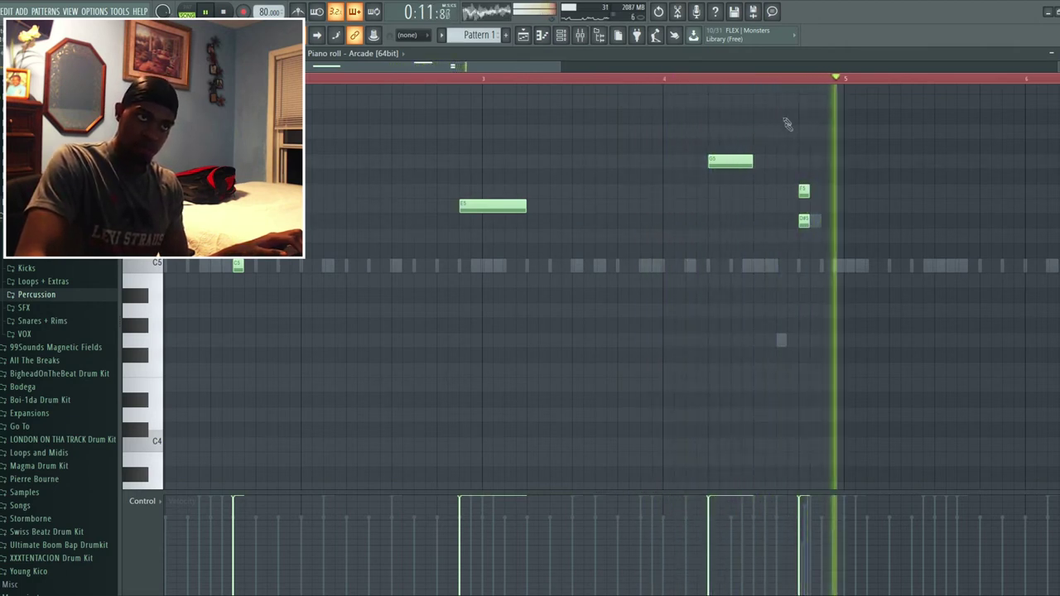
# Shift the paired F5 and D#5 Arcade notes near the end of bar 4 one step later and deselect them.
pyautogui.moveTo(830, 256); pyautogui.dragTo(820, 194)
pyautogui.press('space')
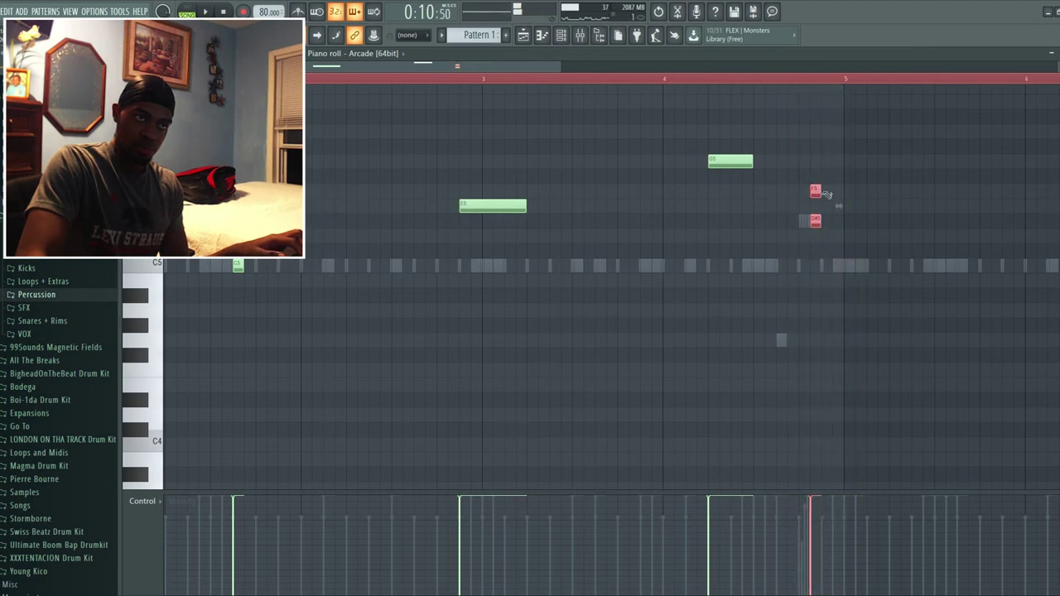
pyautogui.rightClick(825, 146)
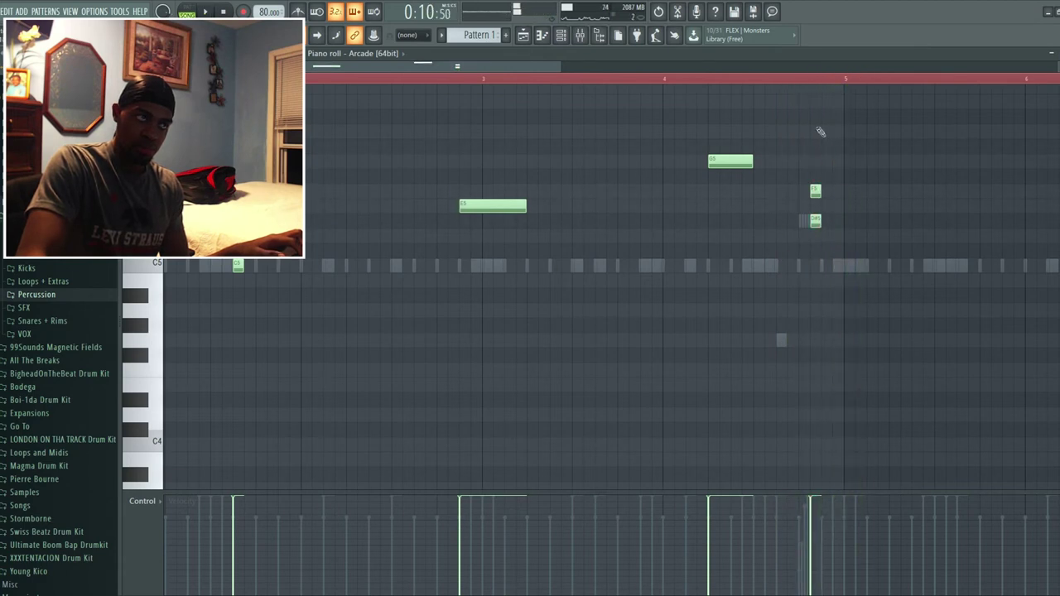
# Add a one-step low note beneath the F5 and D#5 pair, trying G4 and G#4, and remove the G4.
pyautogui.moveTo(818, 147); pyautogui.dragTo(821, 345)
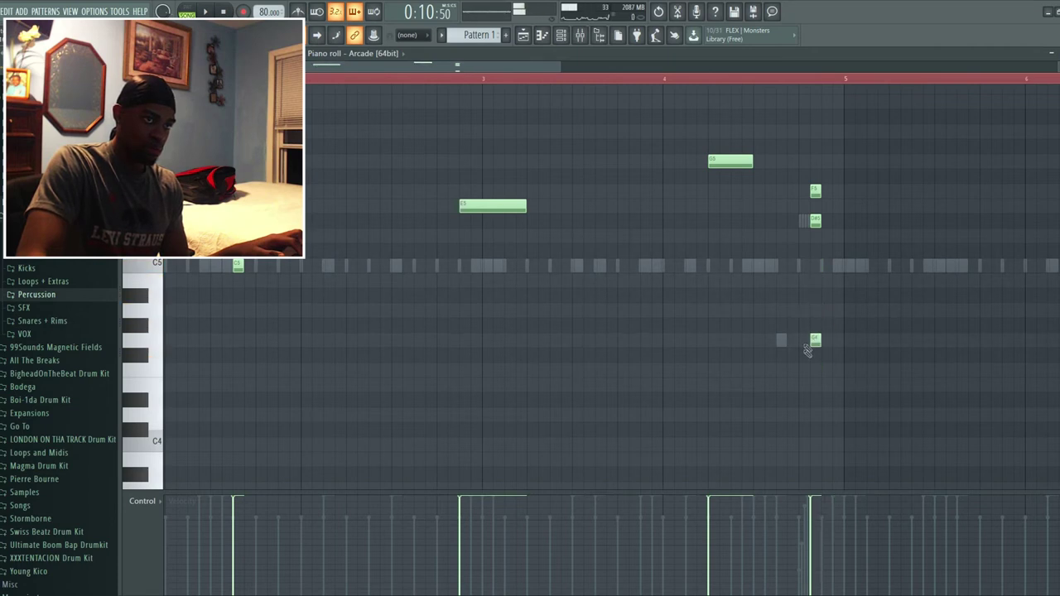
pyautogui.click(161, 307)
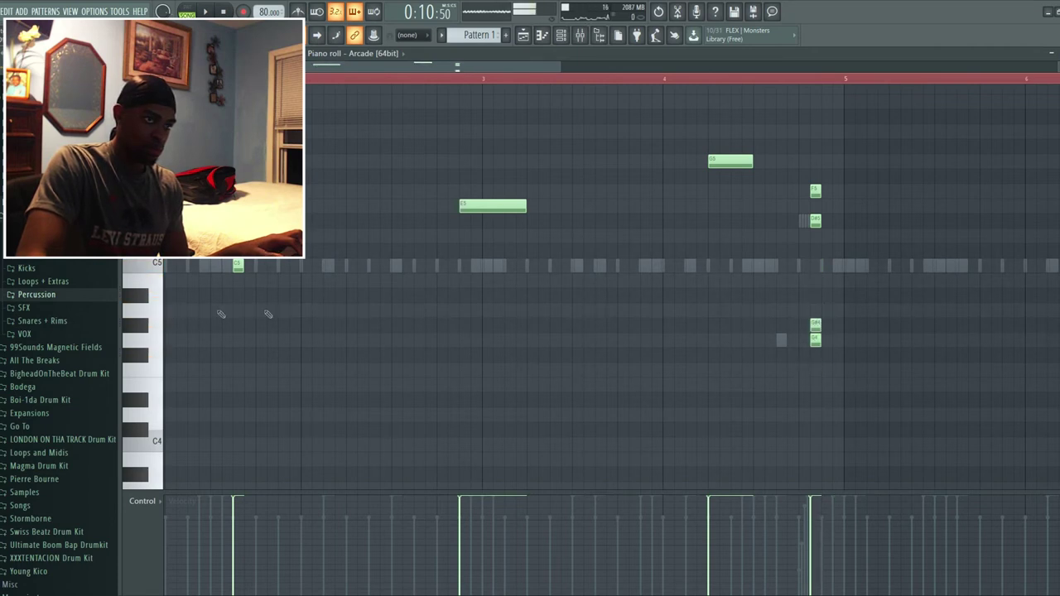
pyautogui.rightClick(815, 339)
pyautogui.moveTo(820, 324); pyautogui.dragTo(819, 310)
pyautogui.press('space')
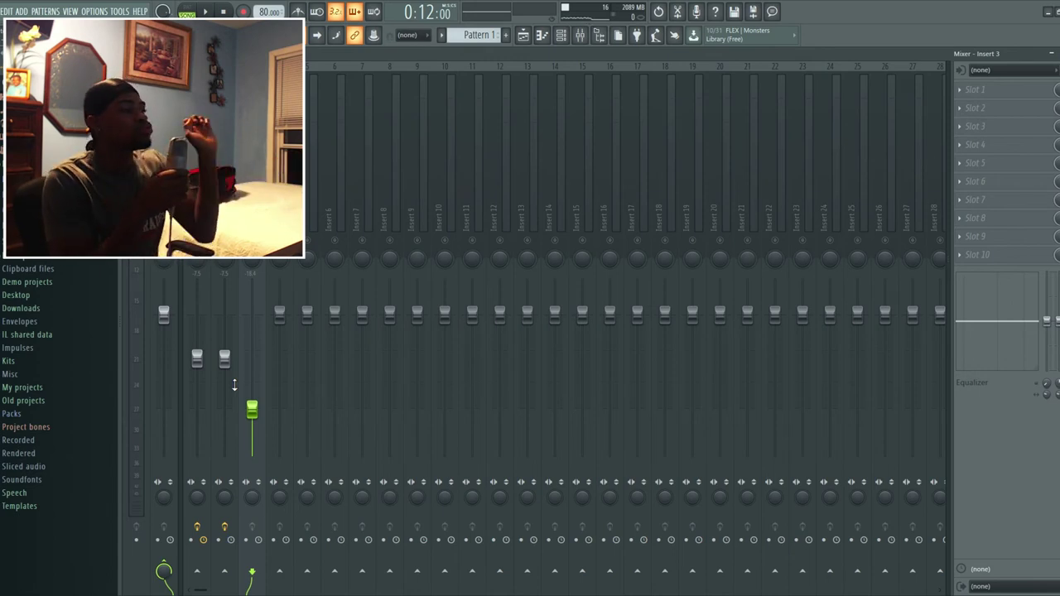
# Play back the beat with the Arcade vocal part while viewing the mixer.
pyautogui.press('space')
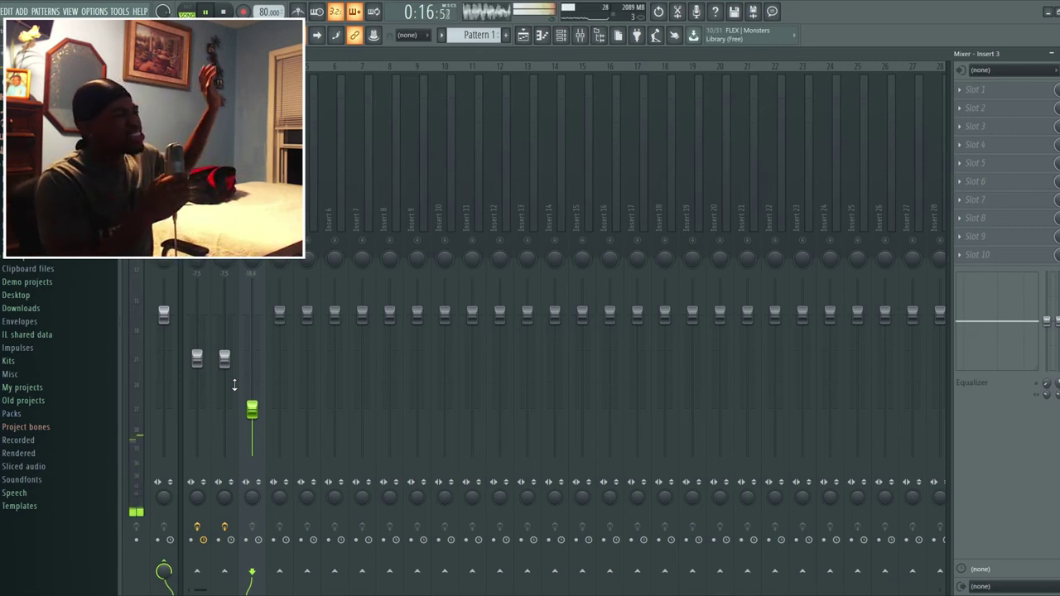
pyautogui.press('space')
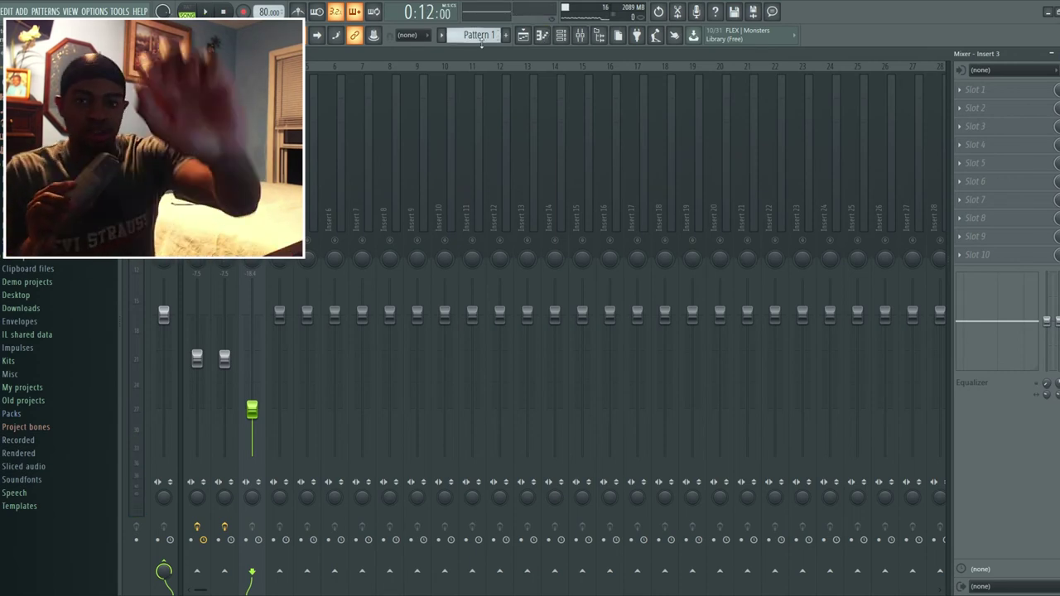
pyautogui.press('space')
pyautogui.click(561, 36)
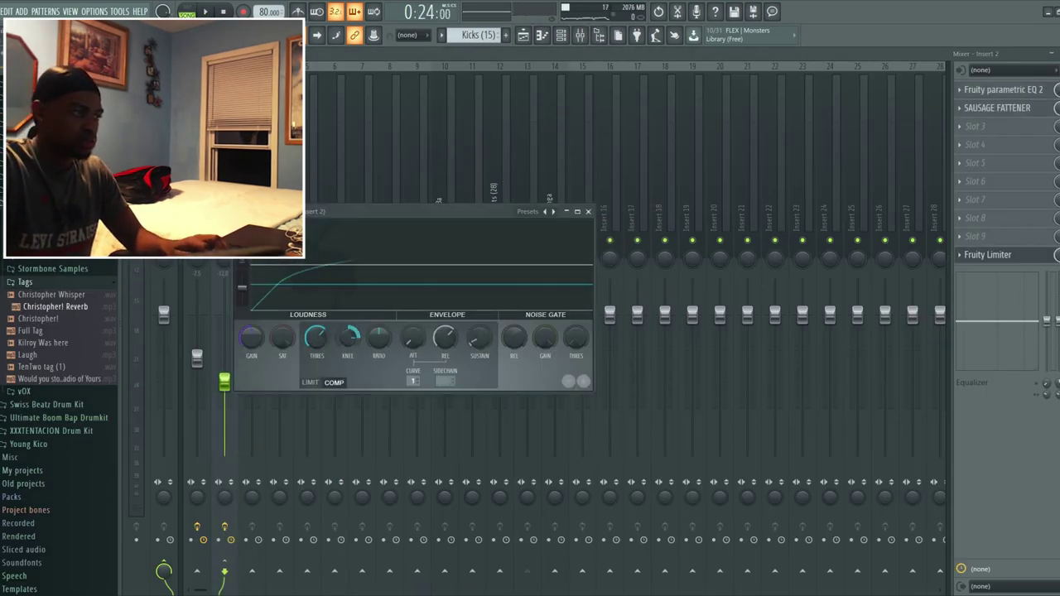
# Play the arranged song to check the Fruity Limiter compression on mixer Insert 2.
pyautogui.press('space')
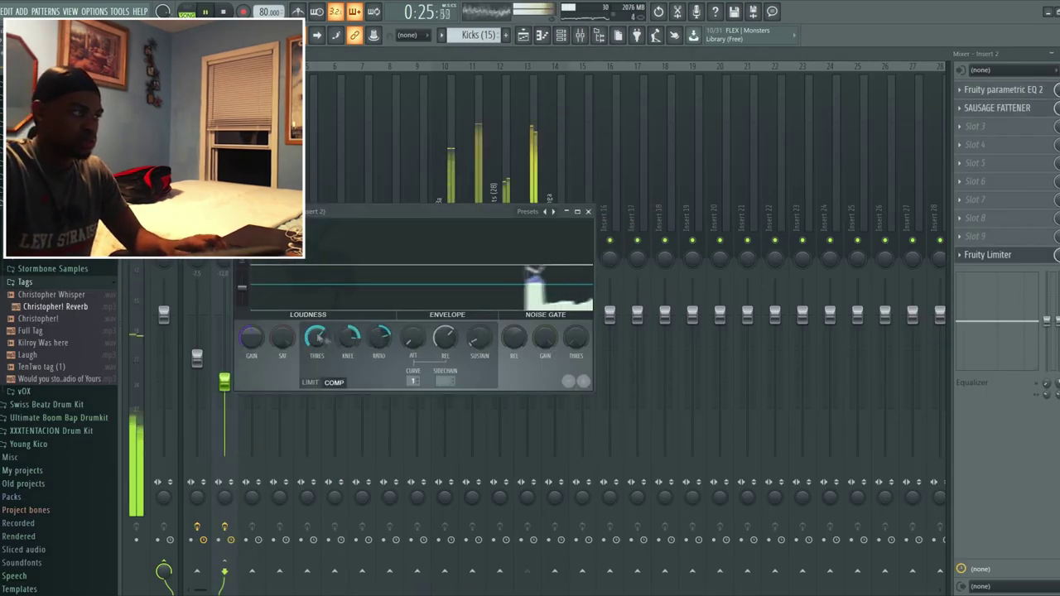
pyautogui.click(445, 423)
pyautogui.click(225, 423)
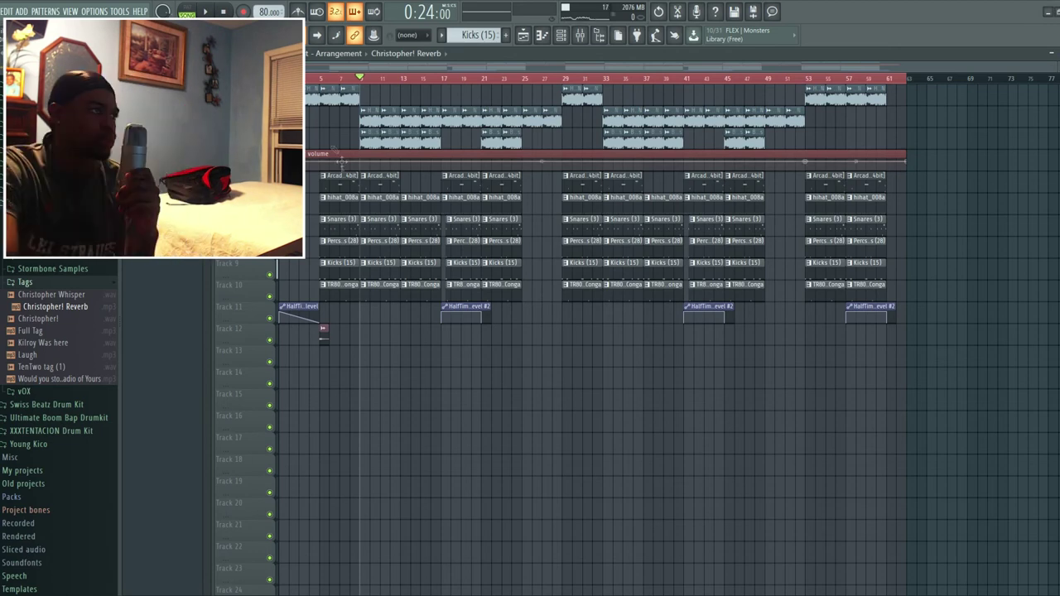
# Move the playhead to bar 23 in the playlist and trim the last HalfTime mix level automation clip to end at bar 61.
pyautogui.press('space')
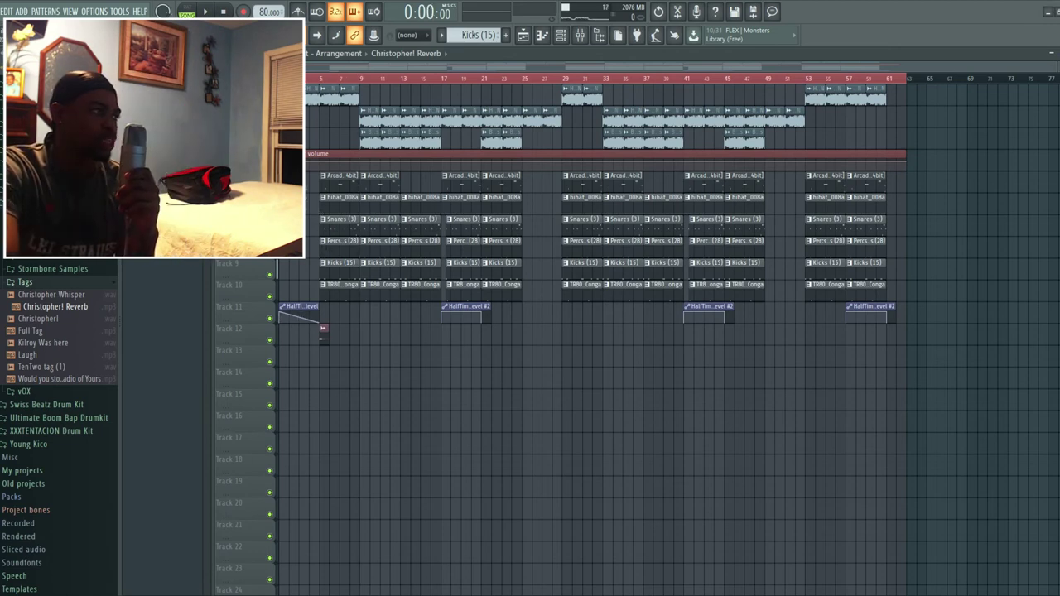
pyautogui.moveTo(307, 79)
pyautogui.mouseDown()
pyautogui.moveTo(425, 101)
pyautogui.moveTo(359, 88)
pyautogui.moveTo(421, 86)
pyautogui.moveTo(445, 103)
pyautogui.moveTo(390, 107)
pyautogui.moveTo(408, 112)
pyautogui.moveTo(488, 111)
pyautogui.moveTo(463, 116)
pyautogui.moveTo(441, 110)
pyautogui.moveTo(523, 99)
pyautogui.moveTo(511, 100)
pyautogui.mouseUp()
pyautogui.moveTo(895, 307); pyautogui.dragTo(888, 307)
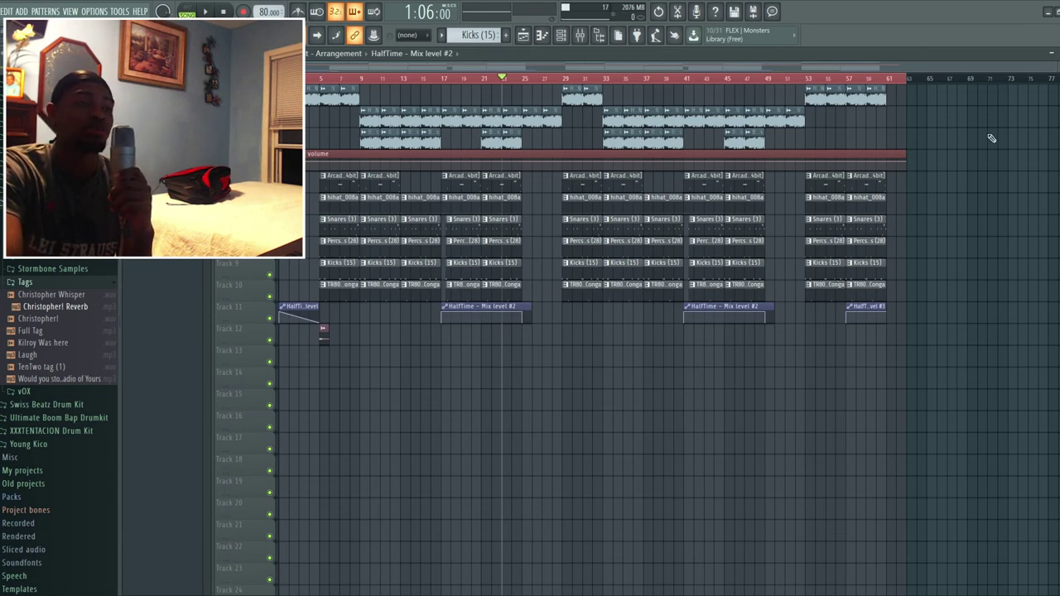
# Examine the end of the arrangement by placing the playhead at bar 62 and at bar 60.
pyautogui.moveTo(879, 81); pyautogui.dragTo(896, 80)
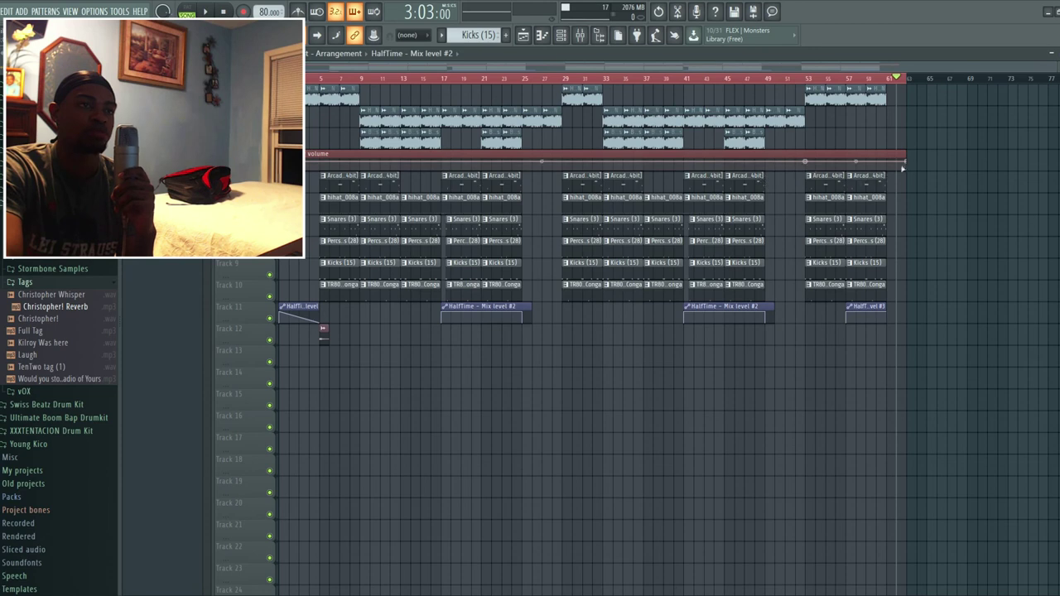
pyautogui.moveTo(880, 81); pyautogui.dragTo(883, 80)
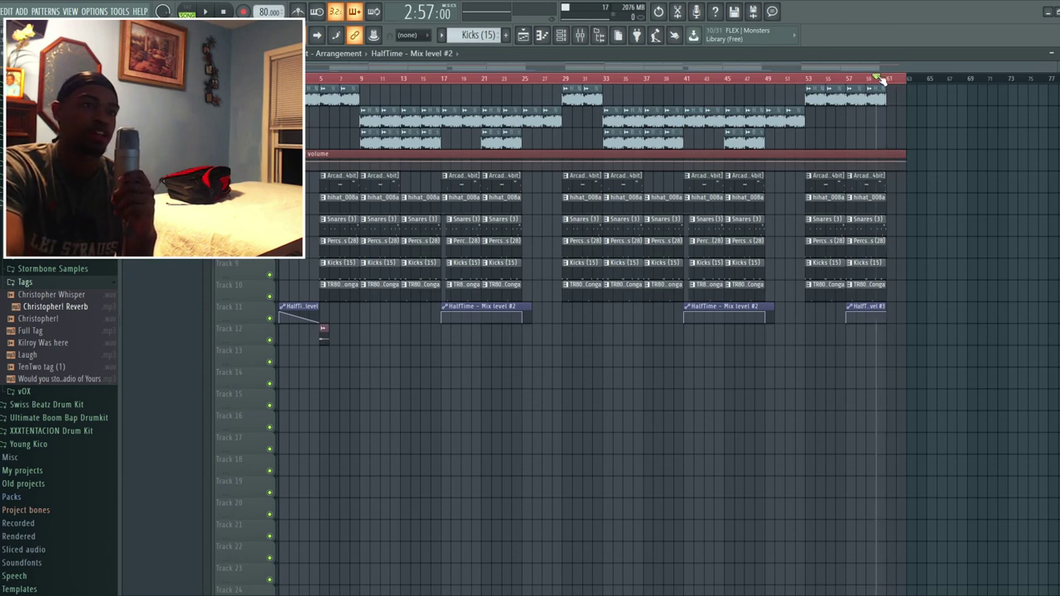